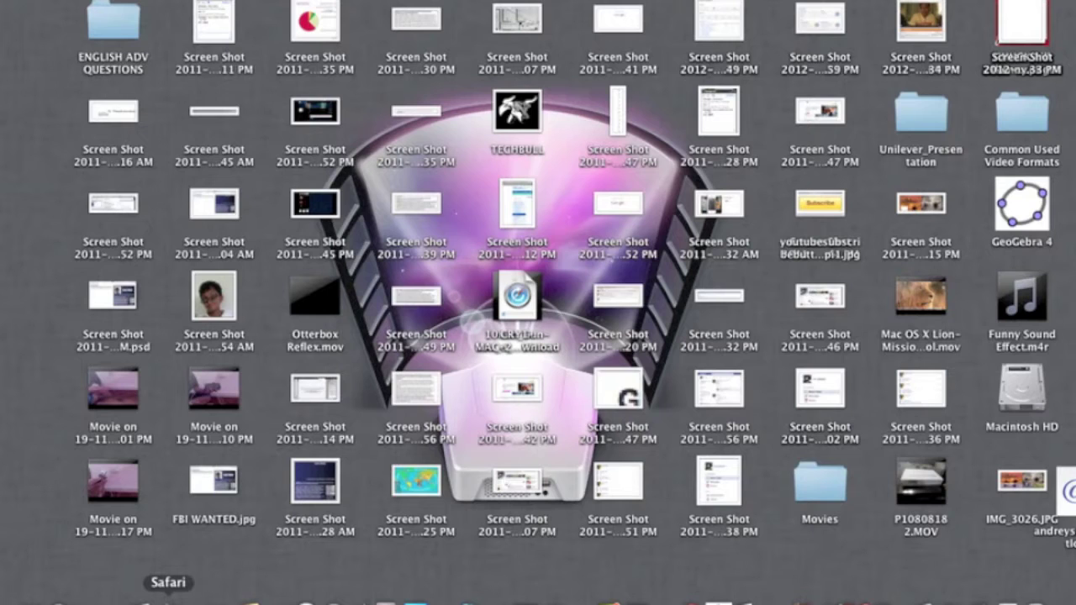
Step: Launch Safari from the Dock
{"action": "left_click", "coordinate": [168, 599]}
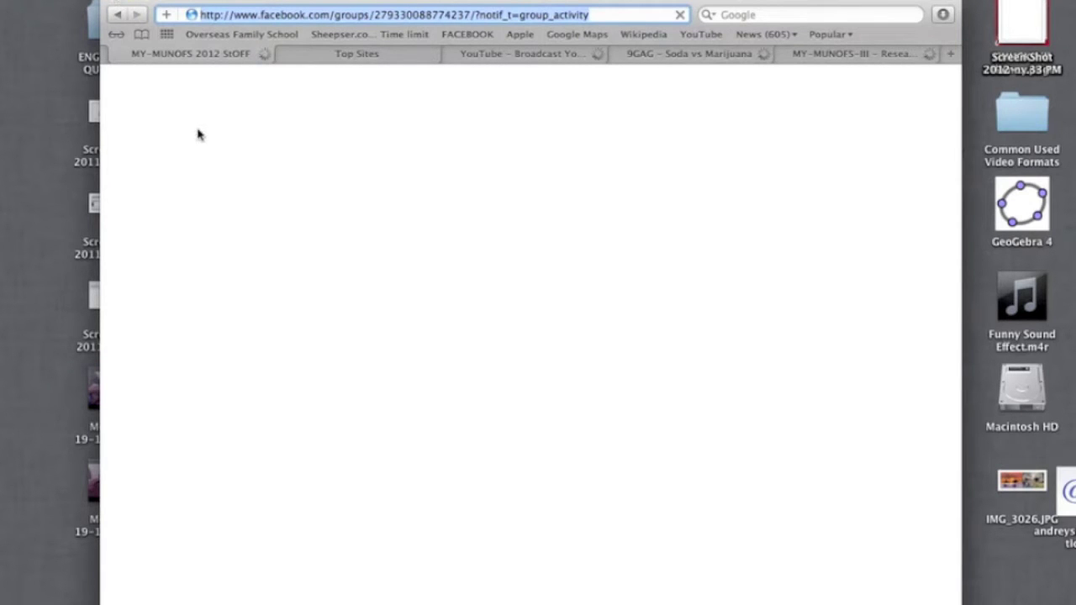
Step: In a fresh Safari window, run a Google search for 'snowleopard ning'
{"action": "key", "text": "super+w"}
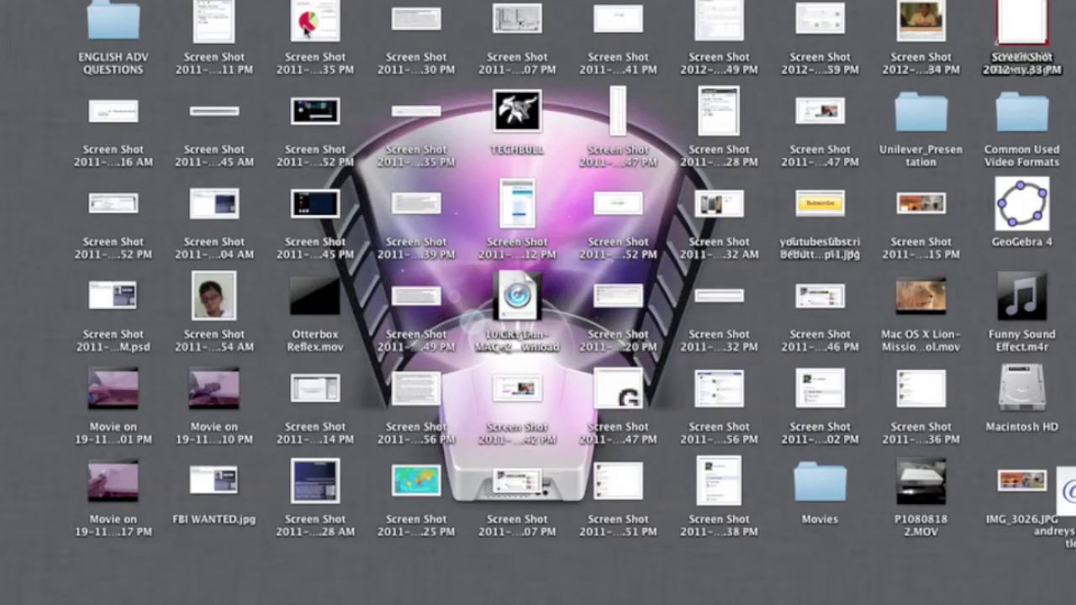
{"action": "key", "text": "super+n"}
{"action": "left_click", "coordinate": [262, 14]}
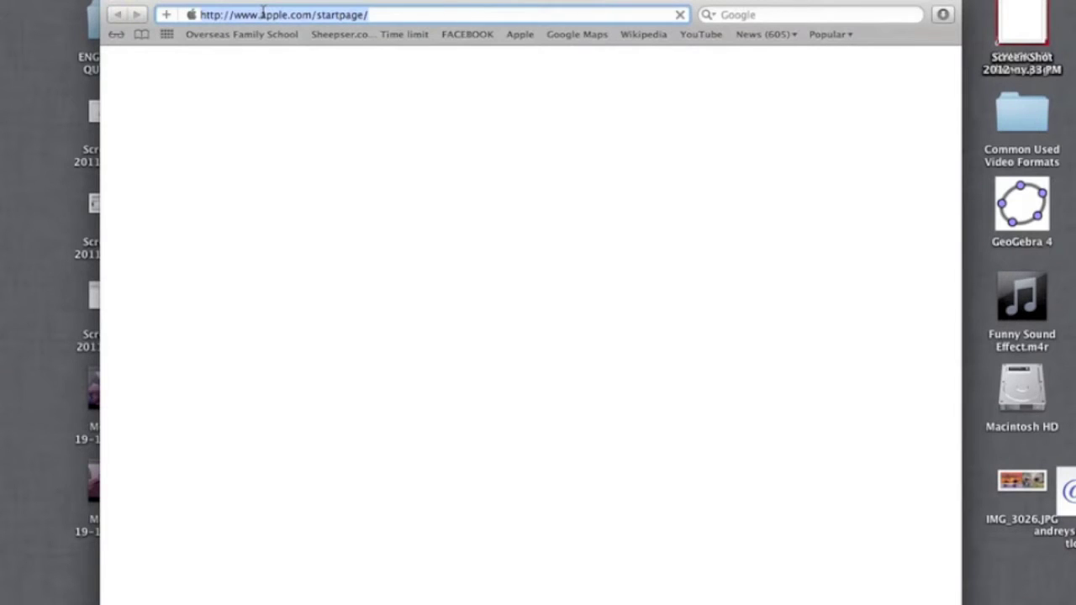
{"action": "type", "text": "snow0"}
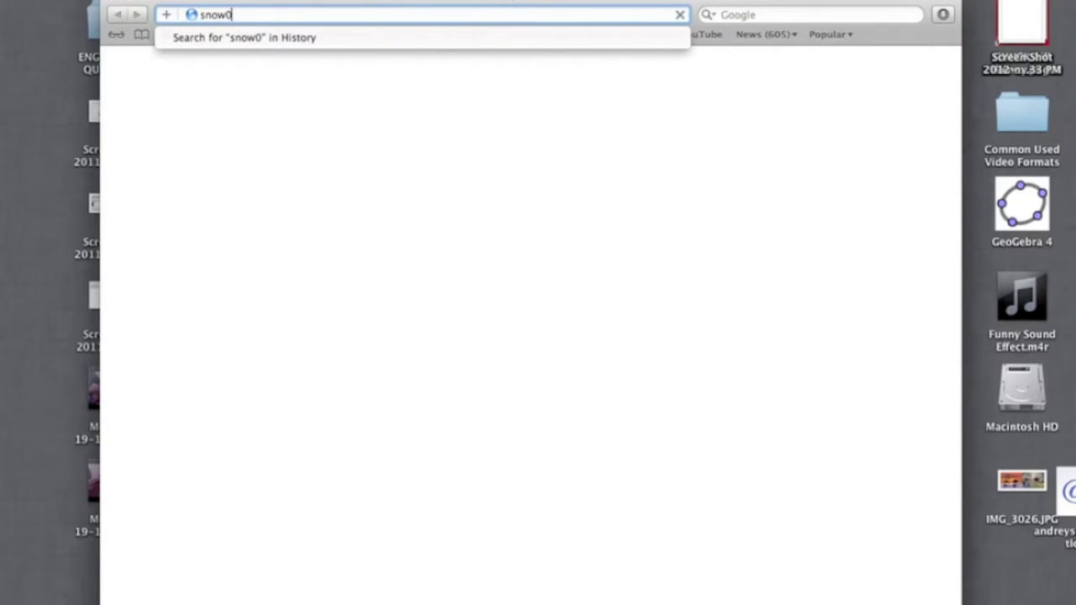
{"action": "key", "text": "BackSpace"}
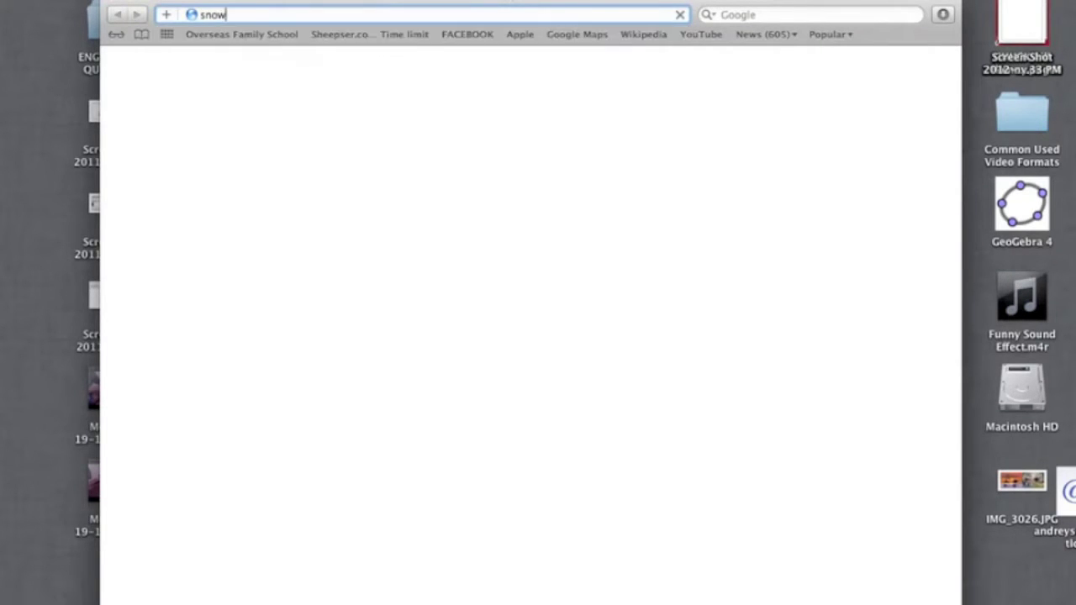
{"action": "key", "text": "BackSpace"}
{"action": "key", "text": "BackSpace"}
{"action": "key", "text": "BackSpace"}
{"action": "key", "text": "BackSpace"}
{"action": "key", "text": "Tab"}
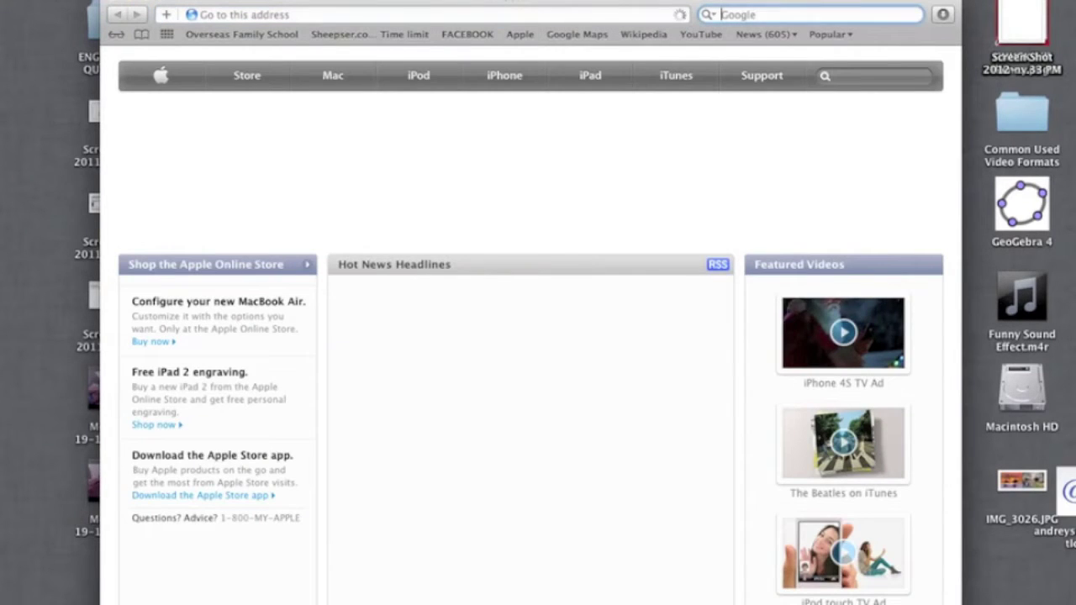
{"action": "type", "text": "sn"}
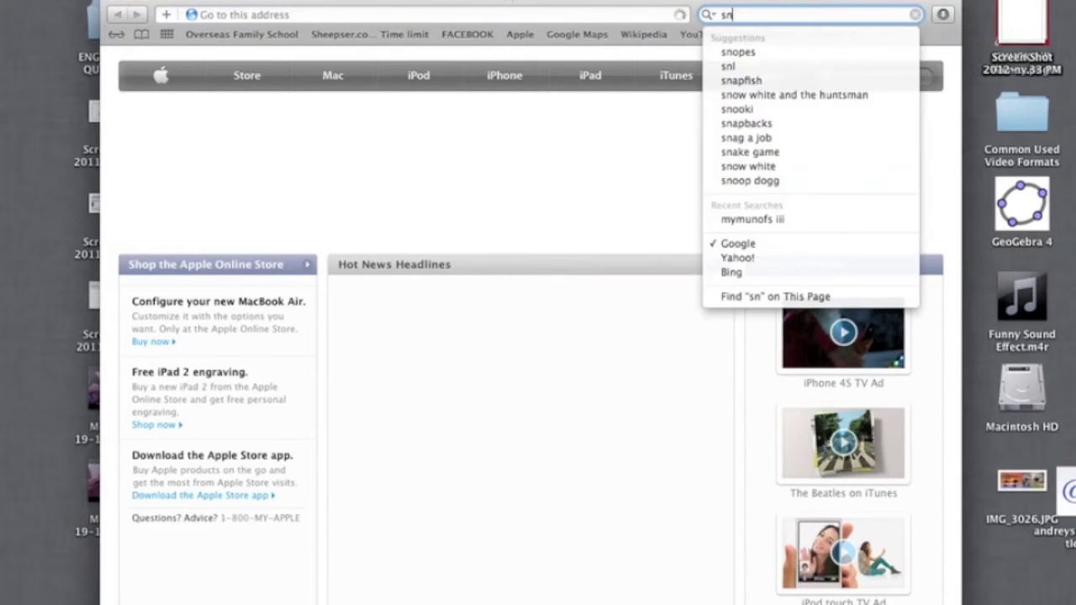
{"action": "type", "text": "owle"}
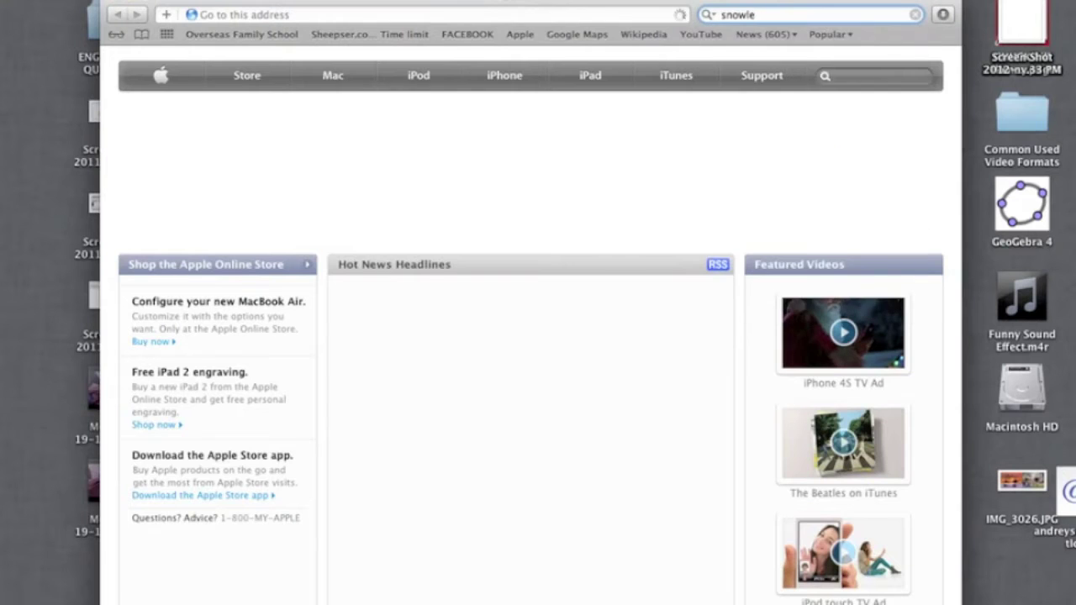
{"action": "type", "text": "opard "}
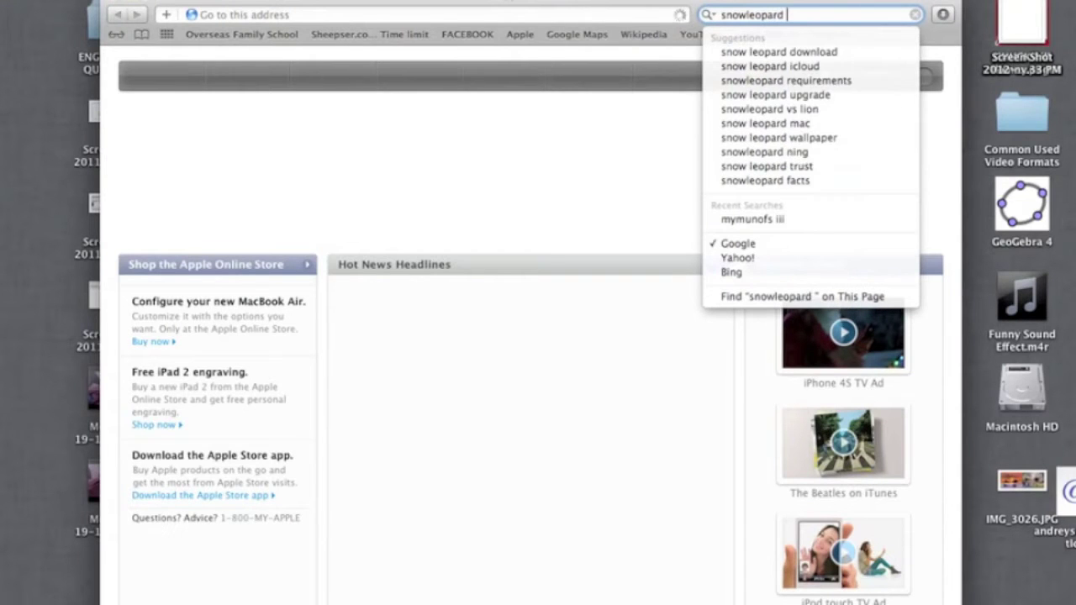
{"action": "type", "text": "ning"}
{"action": "key", "text": "Return"}
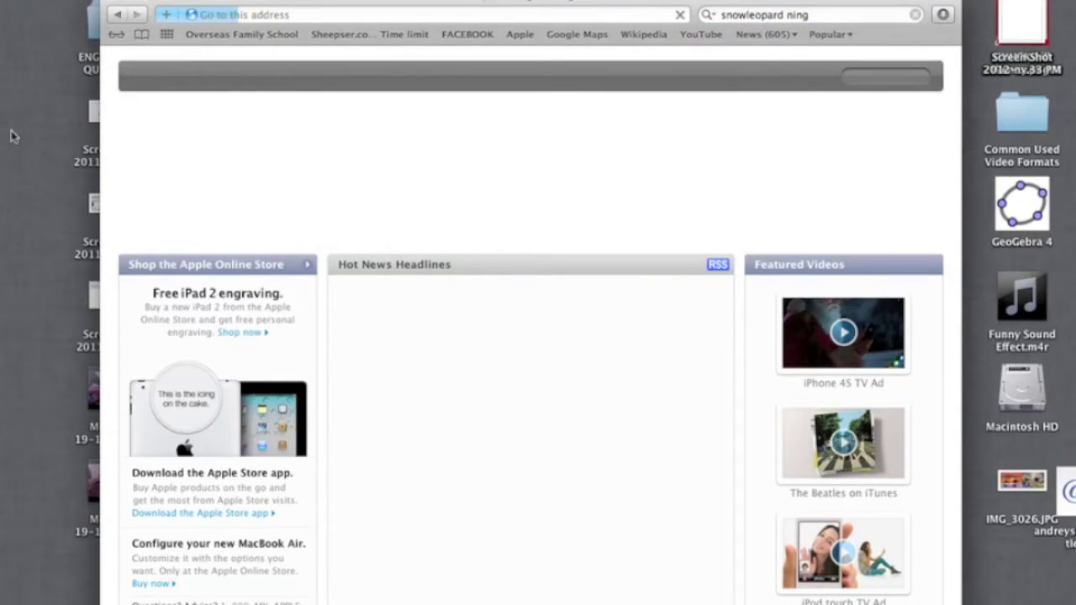
Step: Open the Snow Leopard - Ning result and browse the site's pages from its navigation bar
{"action": "left_click", "coordinate": [276, 216]}
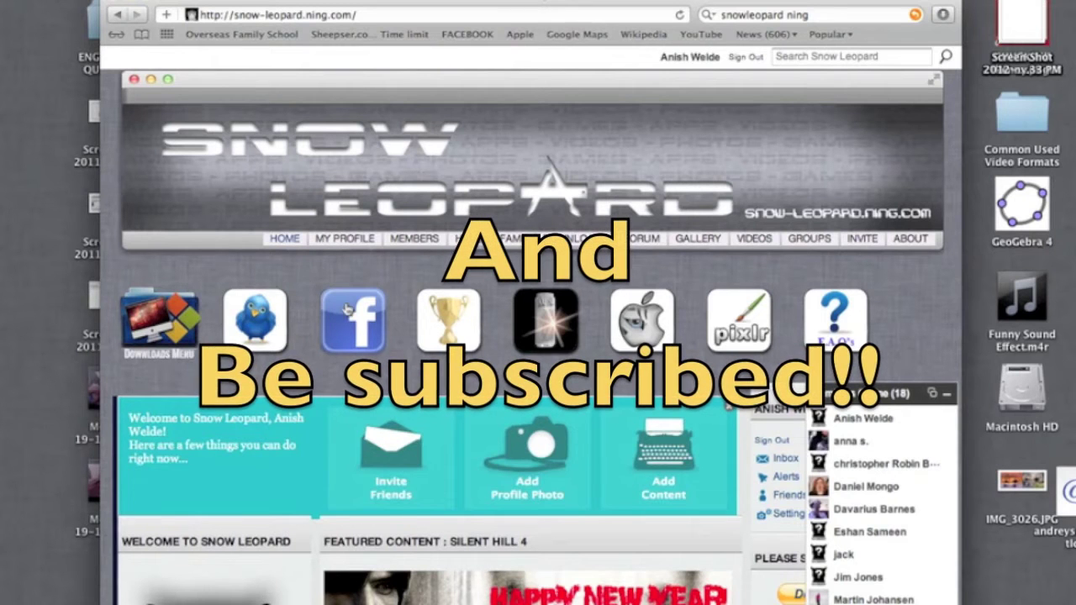
{"action": "scroll", "coordinate": [122, 210], "scroll_direction": "down", "scroll_amount": 5}
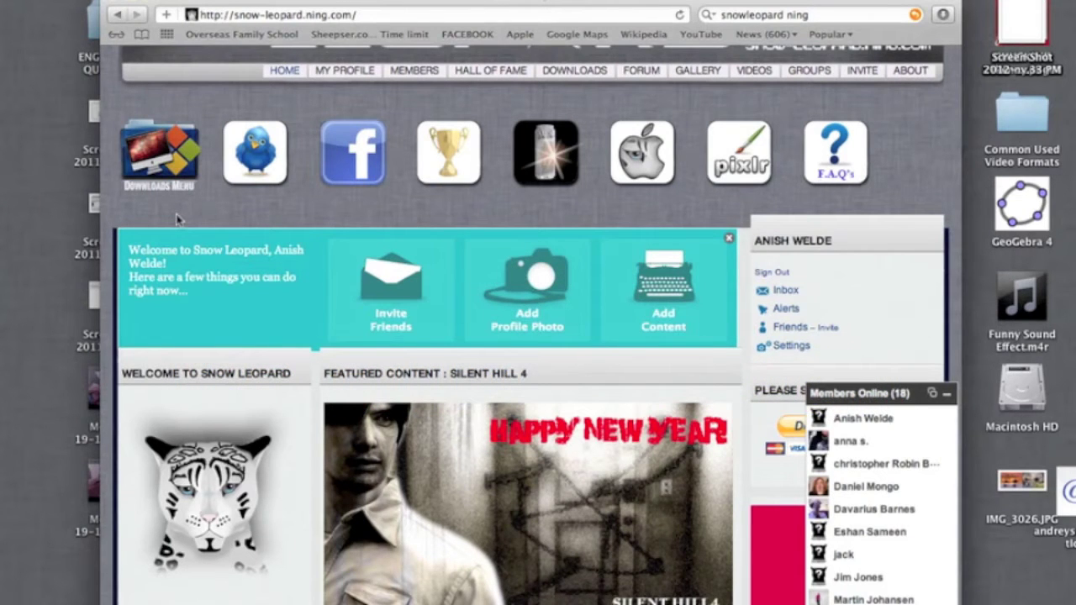
{"action": "scroll", "coordinate": [863, 98], "scroll_direction": "up", "scroll_amount": 1}
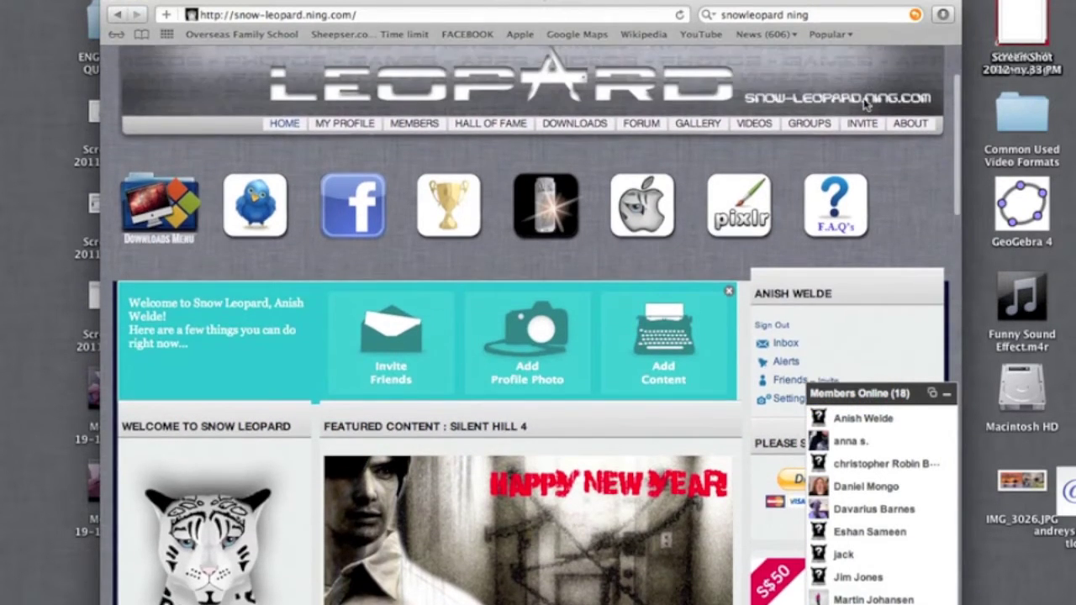
{"action": "left_click", "coordinate": [861, 126]}
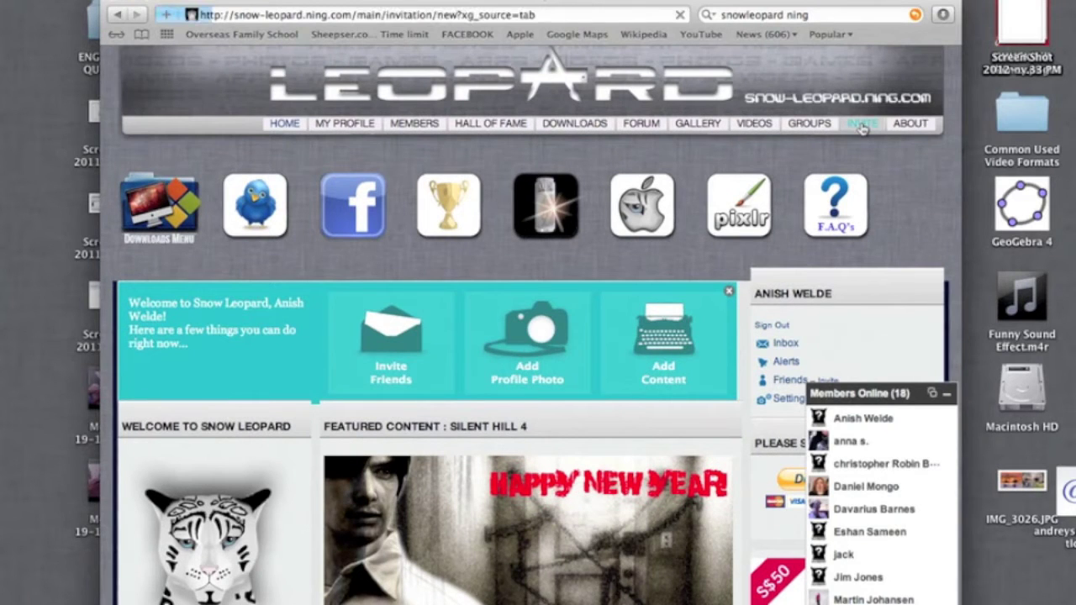
{"action": "scroll", "coordinate": [475, 171], "scroll_direction": "down", "scroll_amount": 1}
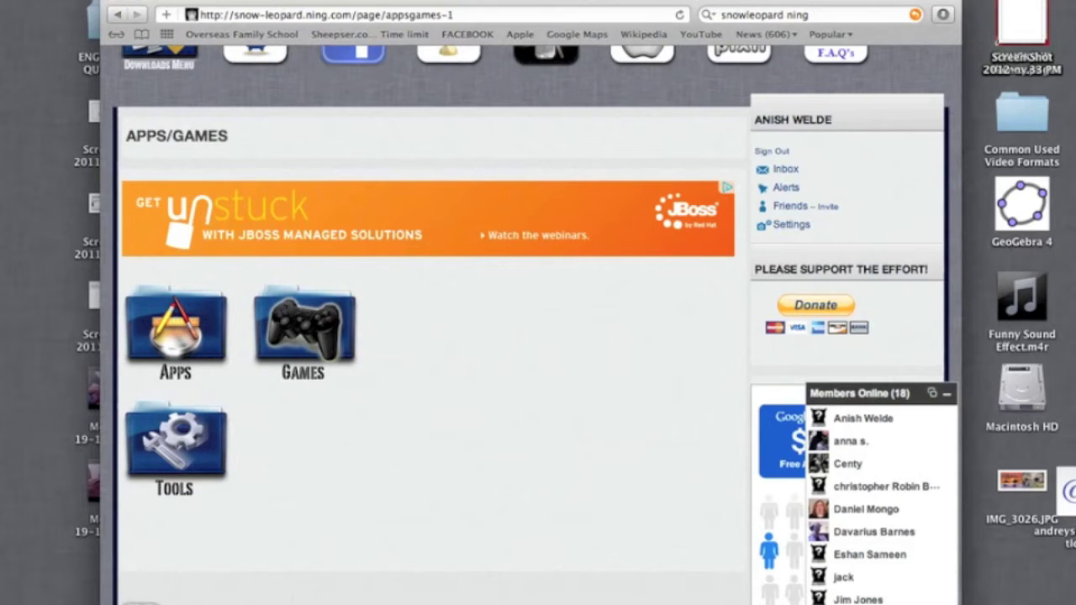
Step: Show Applications in a new Finder window and inspect the 7zX entry
{"action": "left_click", "coordinate": [30, 600]}
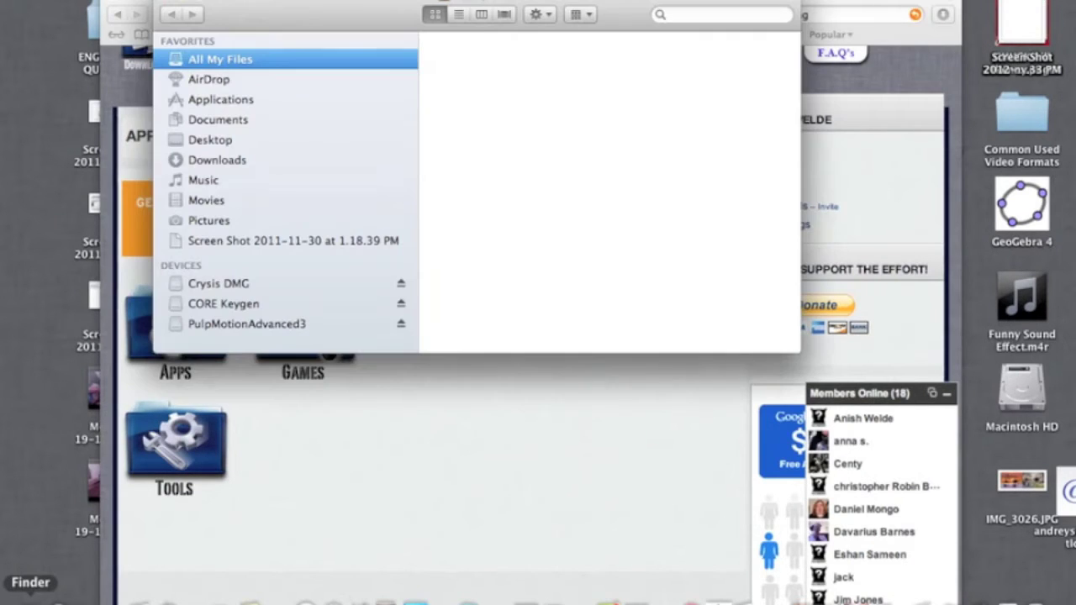
{"action": "left_click", "coordinate": [206, 100]}
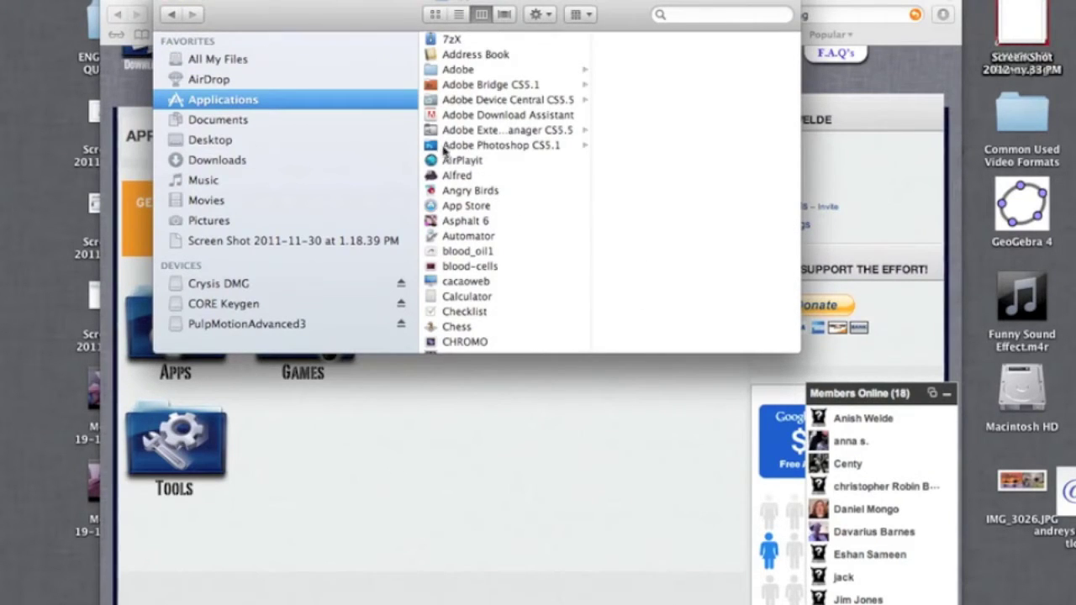
{"action": "left_click", "coordinate": [455, 41]}
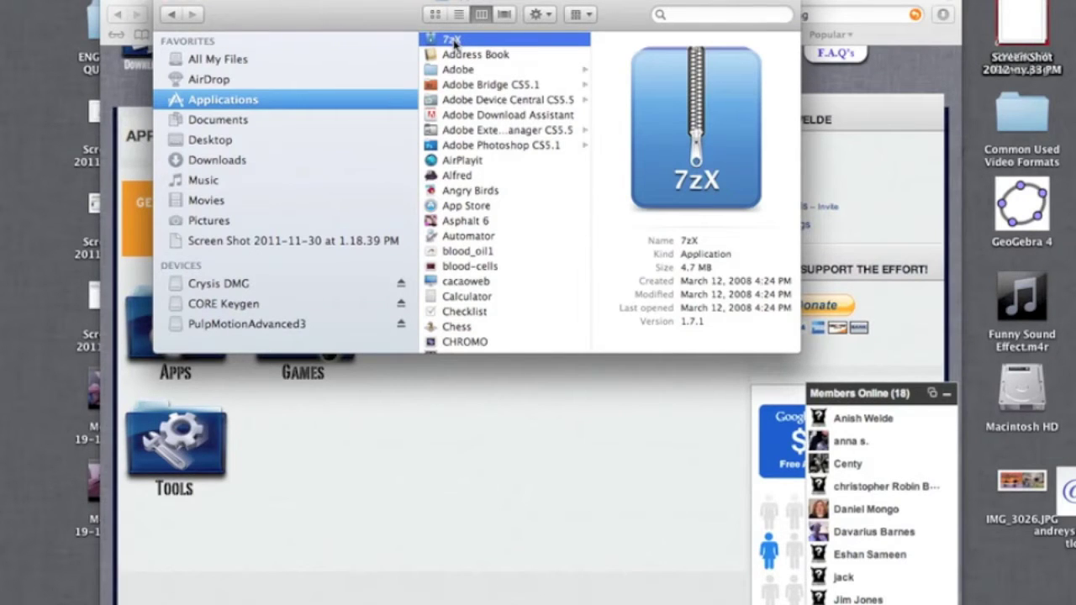
{"action": "scroll", "coordinate": [467, 181], "scroll_direction": "down", "scroll_amount": 3}
{"action": "scroll", "coordinate": [467, 182], "scroll_direction": "down", "scroll_amount": 2}
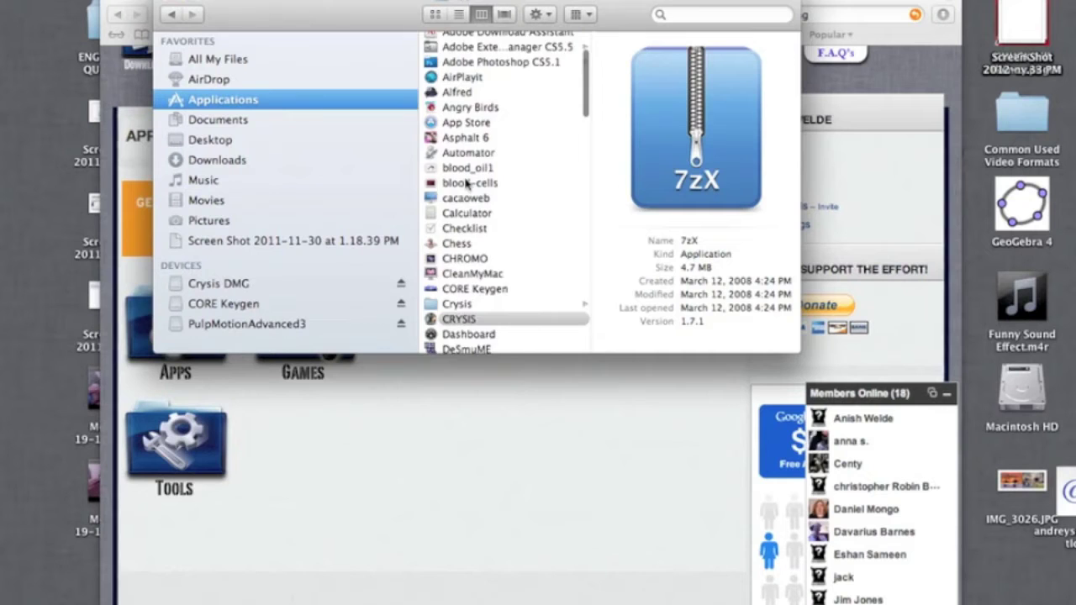
{"action": "scroll", "coordinate": [466, 183], "scroll_direction": "down", "scroll_amount": 3}
{"action": "scroll", "coordinate": [467, 183], "scroll_direction": "down", "scroll_amount": 2}
Step: Inspect the CHROMO and The Unarchiver entries in Applications
{"action": "left_click", "coordinate": [467, 180]}
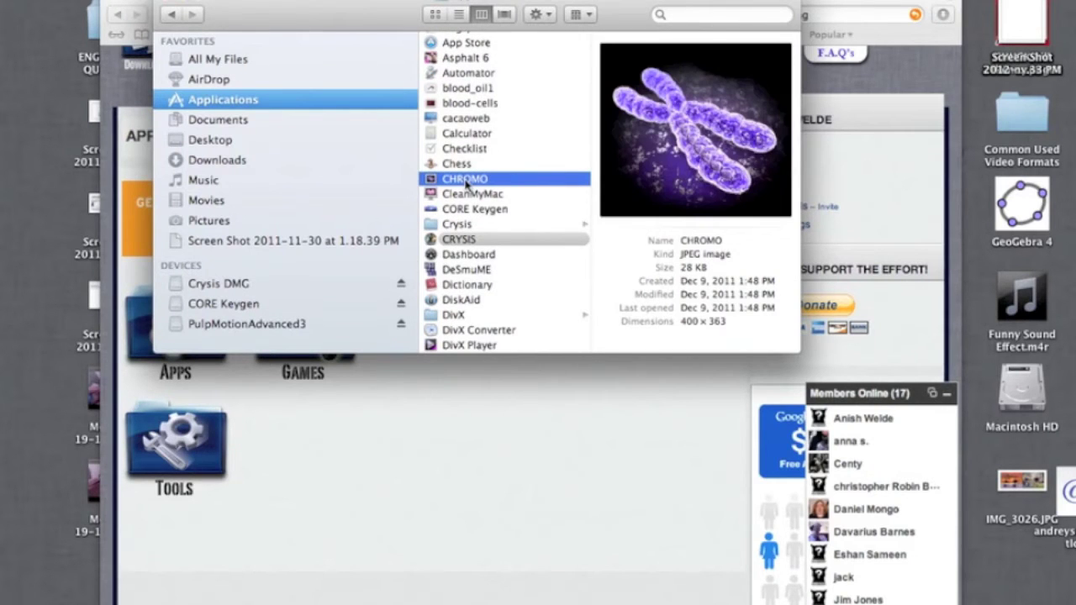
{"action": "type", "text": "t"}
{"action": "scroll", "coordinate": [469, 265], "scroll_direction": "down", "scroll_amount": 2}
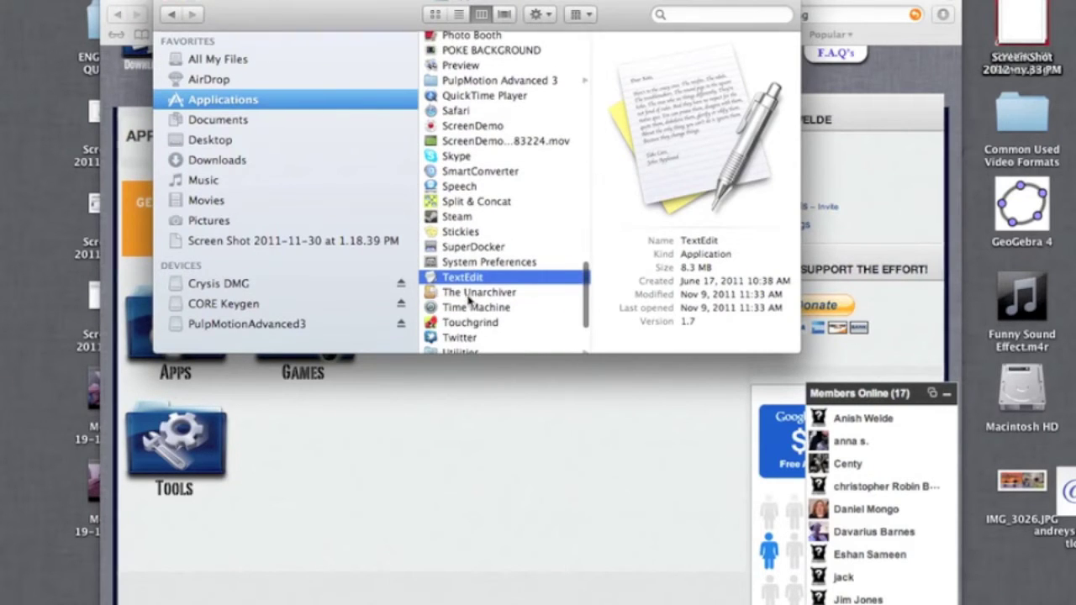
{"action": "left_click", "coordinate": [468, 295]}
{"action": "scroll", "coordinate": [475, 294], "scroll_direction": "down", "scroll_amount": 1}
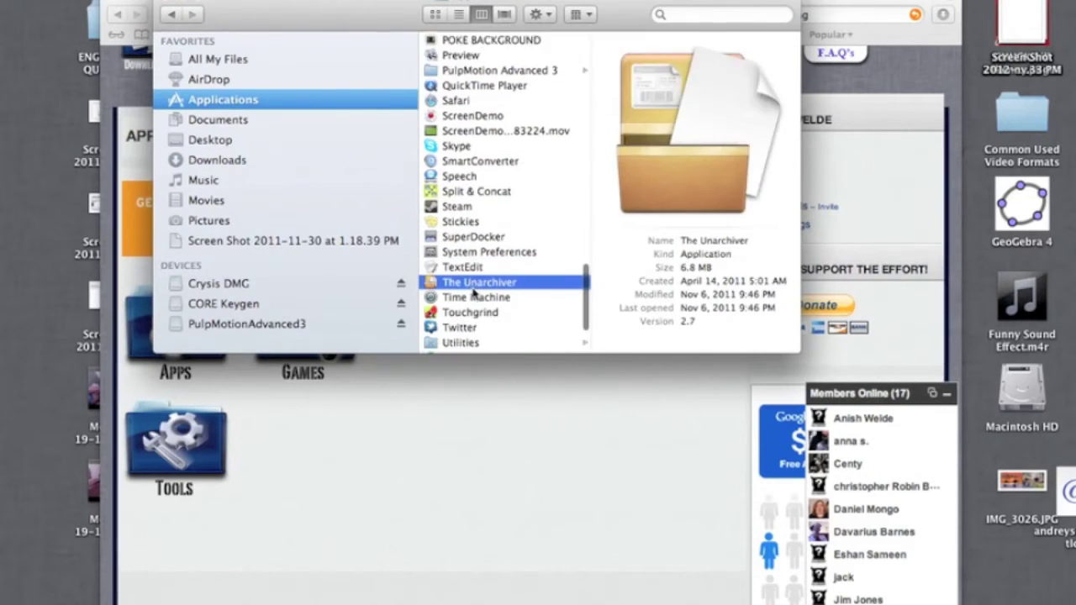
Step: Quick Look the Split & Concat app, then return to the Safari window
{"action": "left_click", "coordinate": [460, 193]}
{"action": "key", "text": "space"}
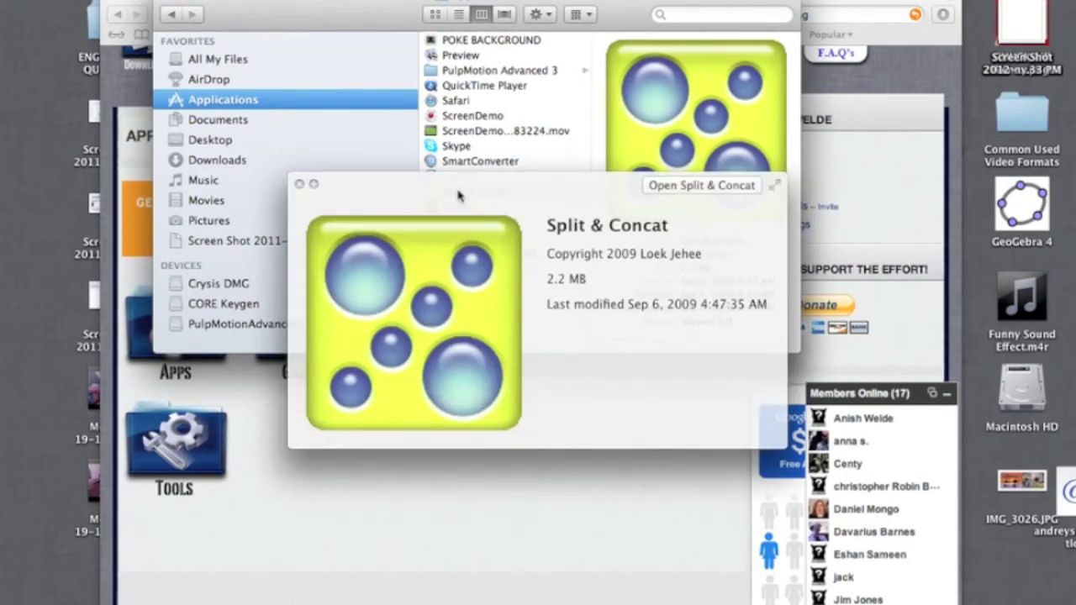
{"action": "key", "text": "space"}
{"action": "left_click", "coordinate": [305, 468]}
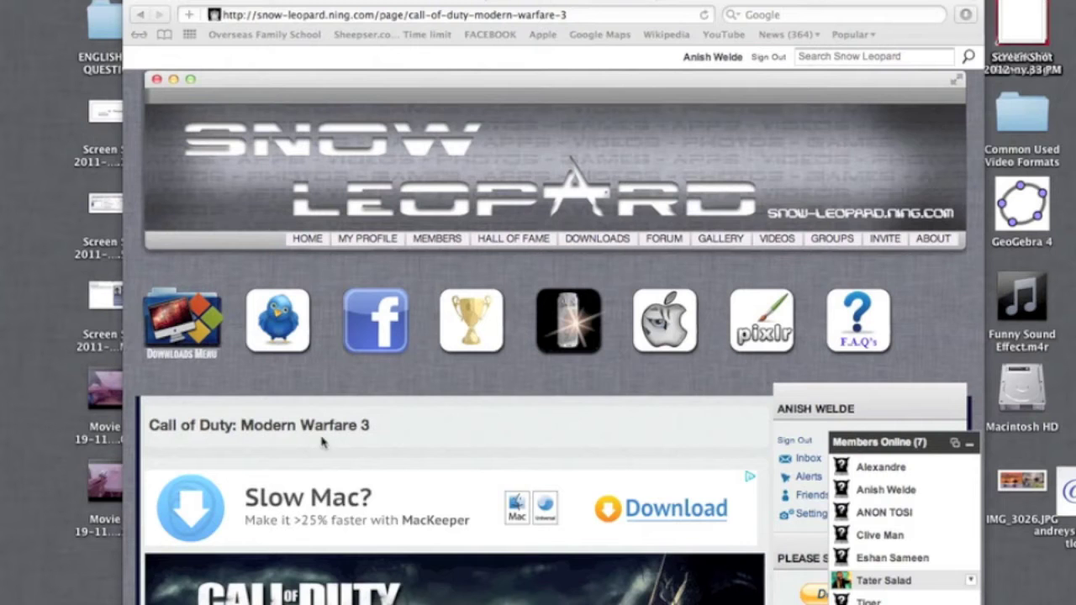
Step: Scroll the Modern Warfare 3 page down to its password and Download Now button
{"action": "scroll", "coordinate": [295, 434], "scroll_direction": "down", "scroll_amount": 5}
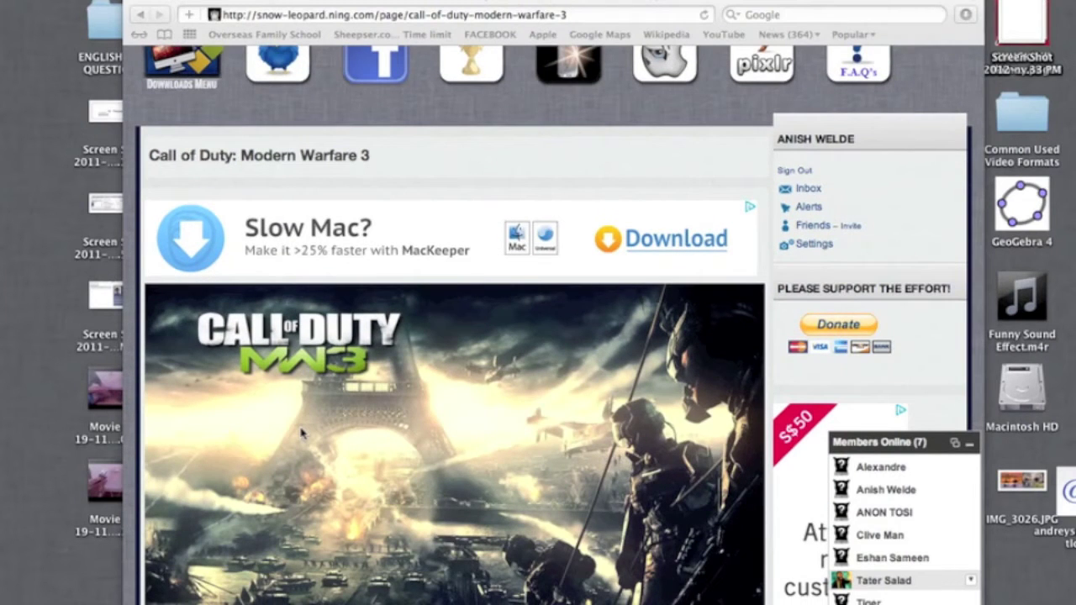
{"action": "scroll", "coordinate": [302, 433], "scroll_direction": "down", "scroll_amount": 3}
{"action": "scroll", "coordinate": [301, 433], "scroll_direction": "down", "scroll_amount": 1}
{"action": "scroll", "coordinate": [301, 433], "scroll_direction": "down", "scroll_amount": 3}
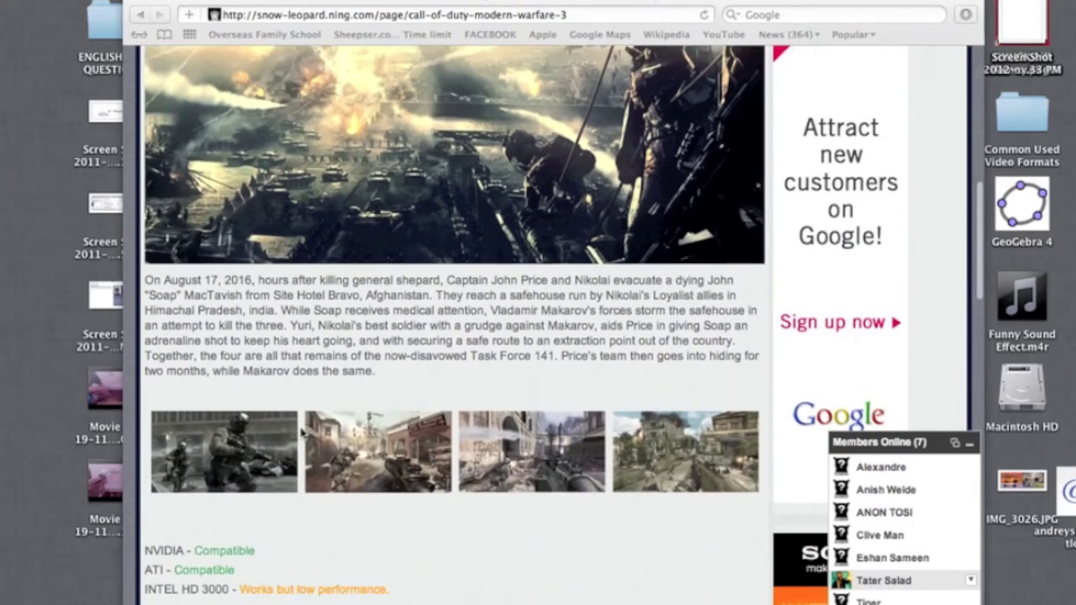
{"action": "scroll", "coordinate": [301, 433], "scroll_direction": "down", "scroll_amount": 4}
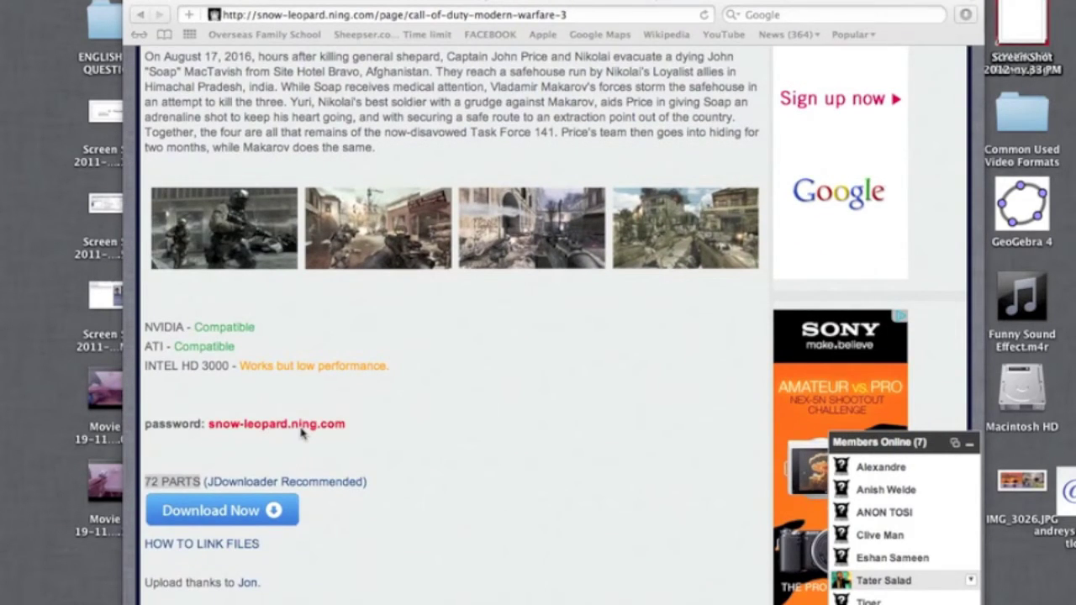
{"action": "scroll", "coordinate": [301, 432], "scroll_direction": "down", "scroll_amount": 5}
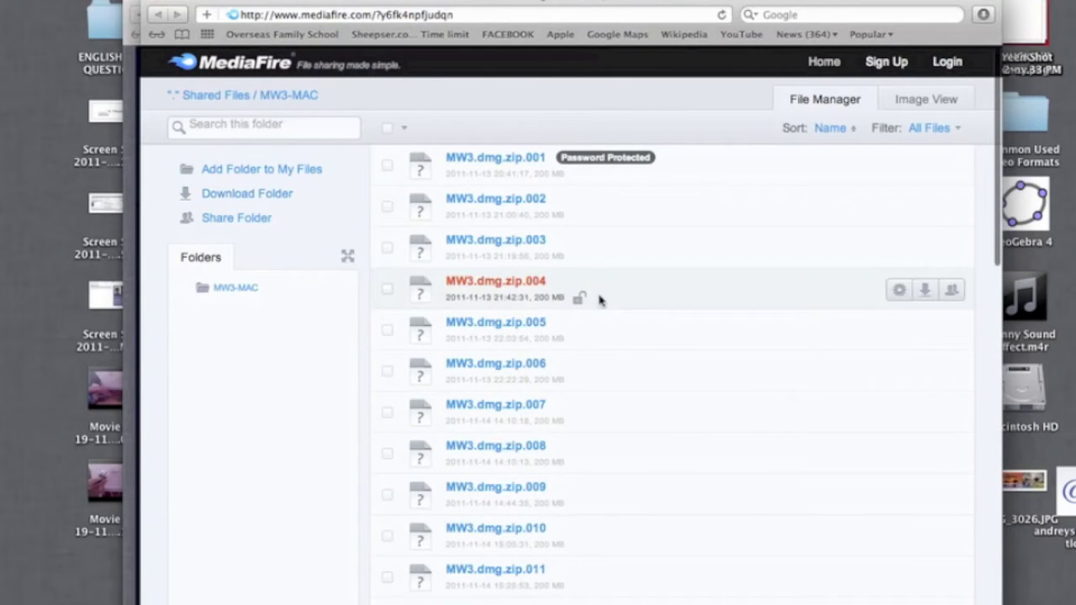
Step: Scroll through the MediaFire MW3-MAC file listing, then switch to the other window
{"action": "scroll", "coordinate": [612, 307], "scroll_direction": "up", "scroll_amount": 3}
{"action": "scroll", "coordinate": [612, 306], "scroll_direction": "down", "scroll_amount": 15}
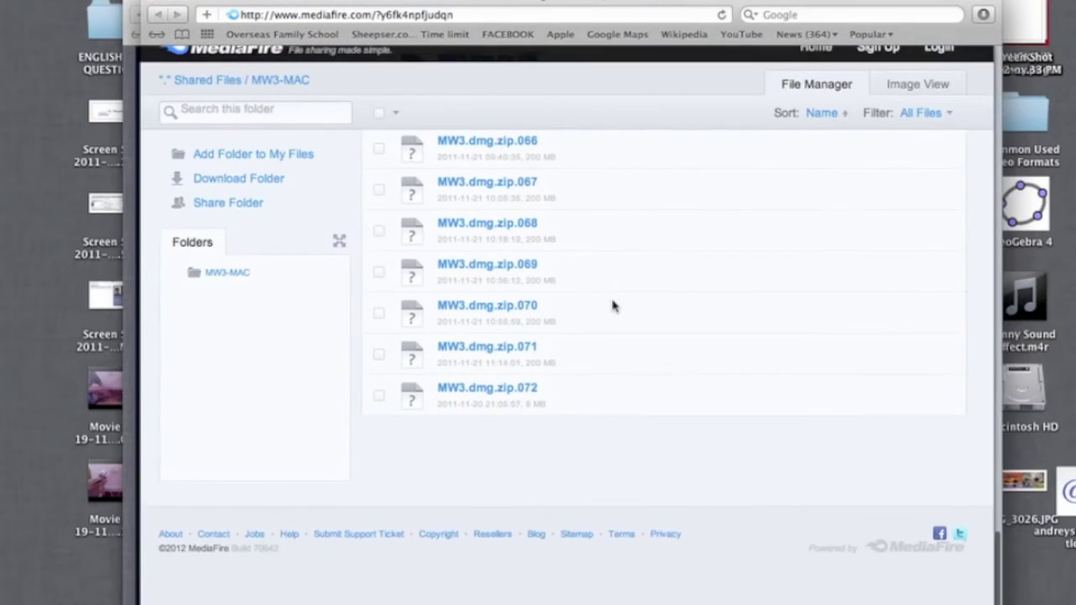
{"action": "scroll", "coordinate": [612, 306], "scroll_direction": "up", "scroll_amount": 10}
{"action": "scroll", "coordinate": [612, 307], "scroll_direction": "up", "scroll_amount": 10}
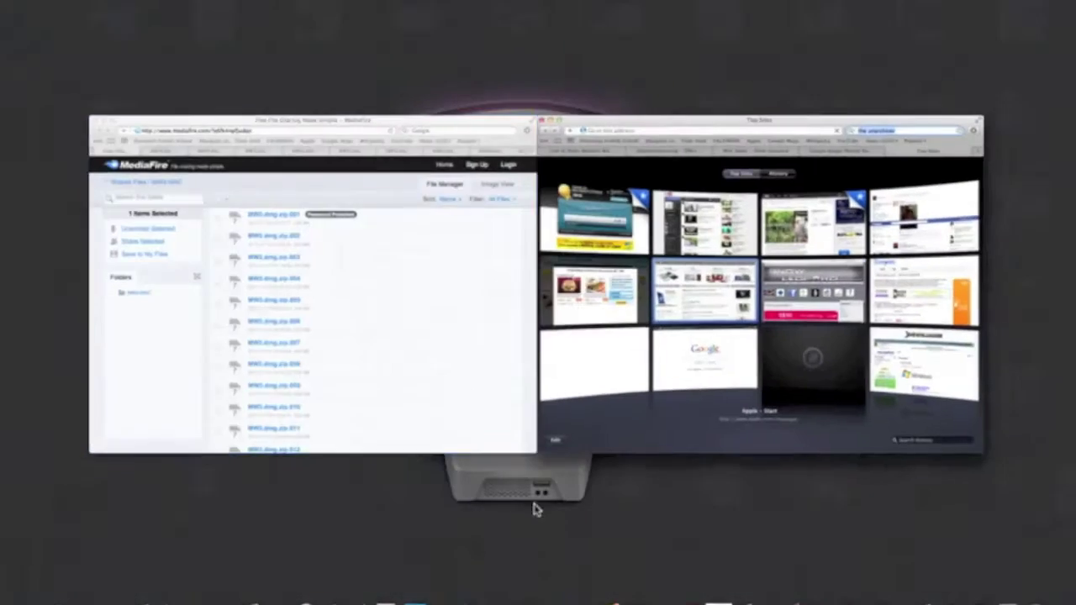
{"action": "left_click", "coordinate": [533, 504]}
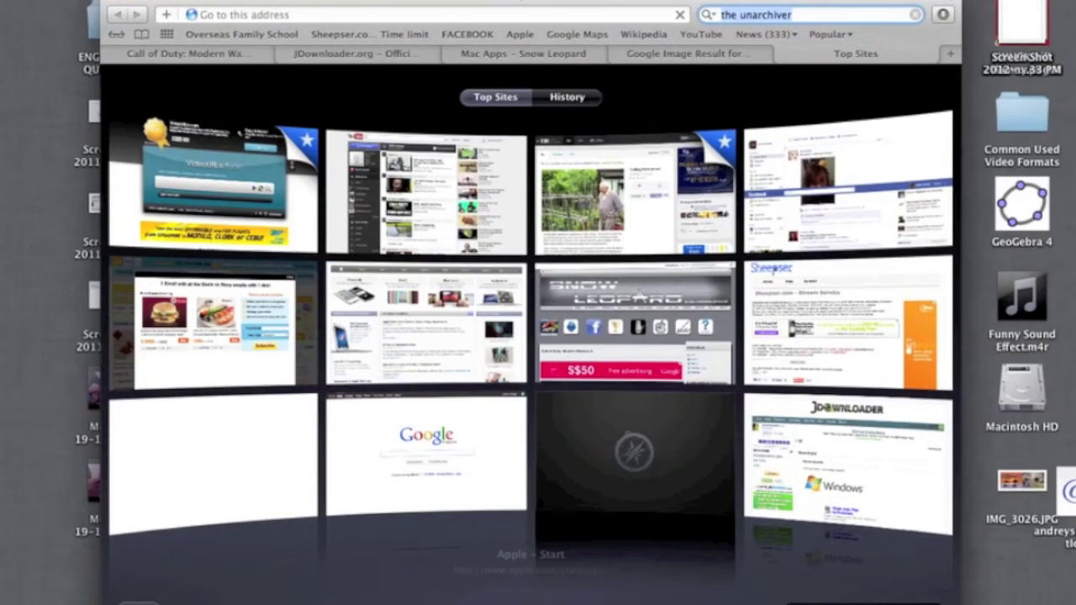
Step: Find Split & Concat in the Finder Applications folder and launch it
{"action": "left_click", "coordinate": [34, 599]}
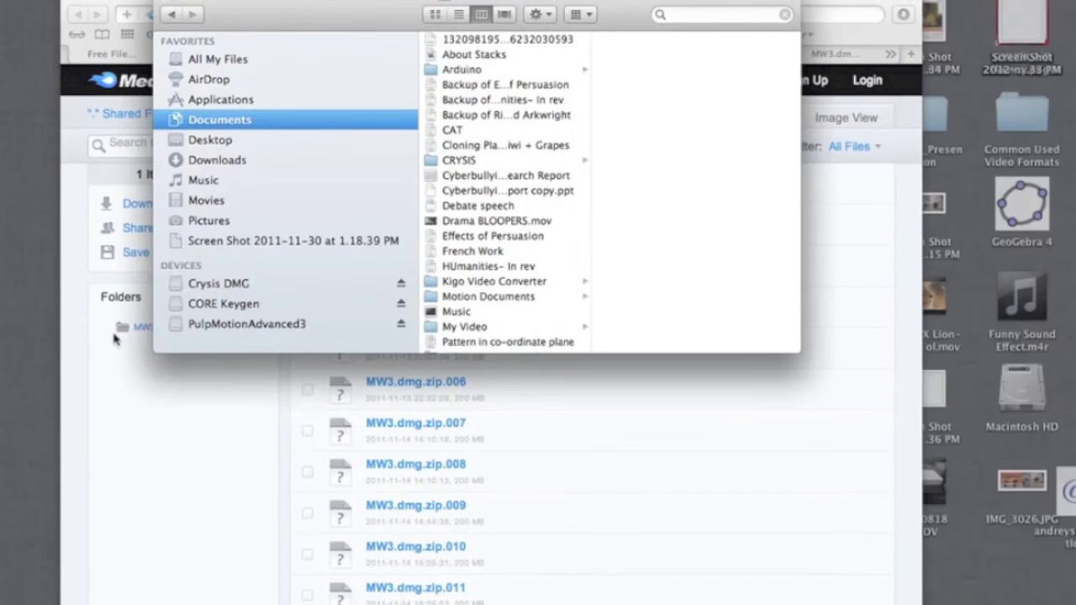
{"action": "left_click", "coordinate": [202, 100]}
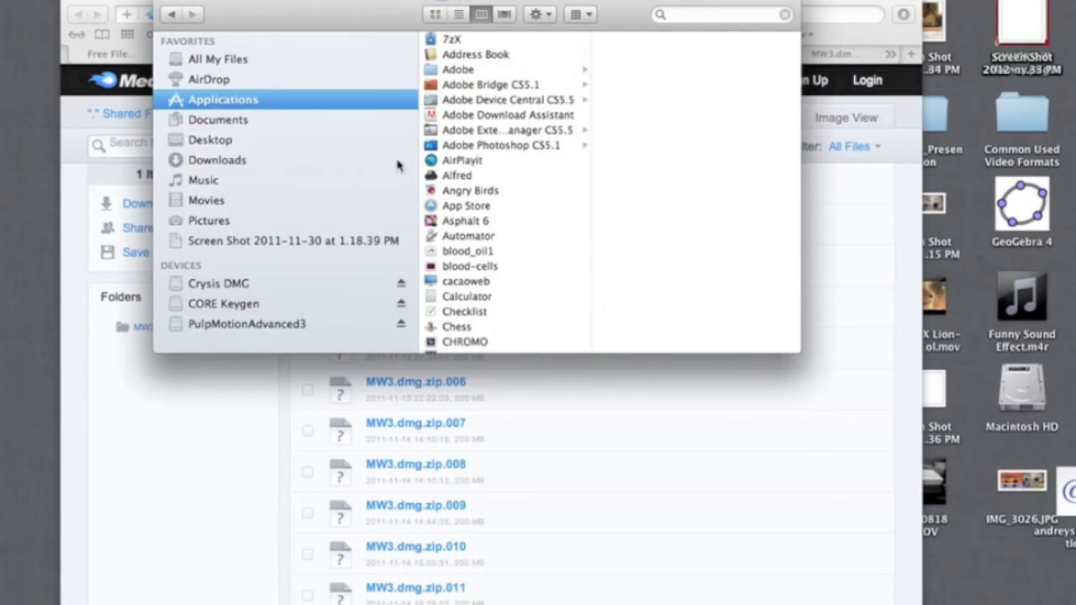
{"action": "left_click", "coordinate": [464, 192]}
{"action": "type", "text": "saf"}
{"action": "scroll", "coordinate": [445, 237], "scroll_direction": "down", "scroll_amount": 3}
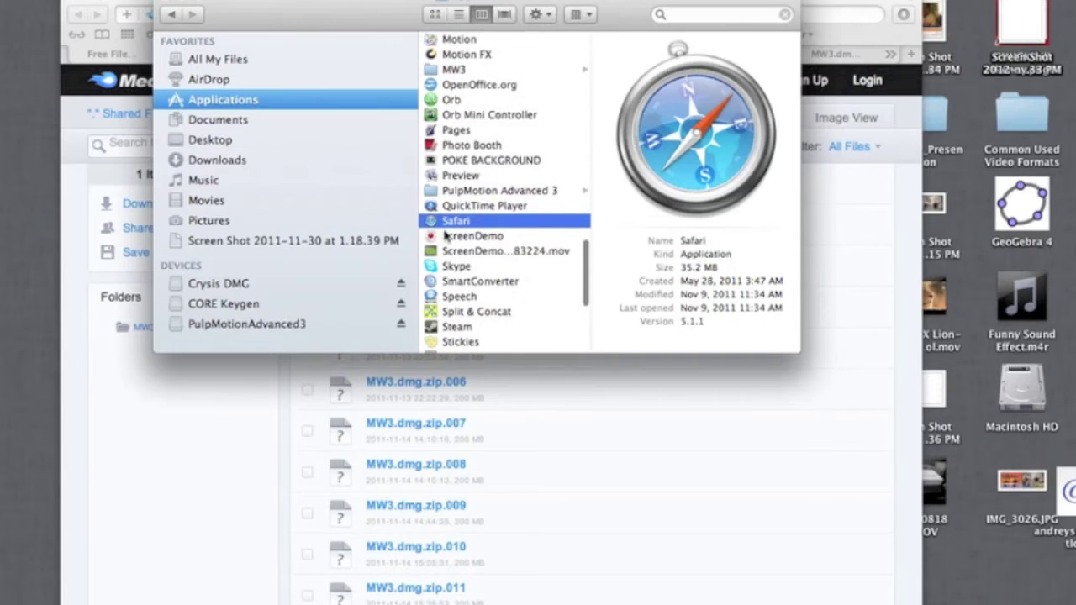
{"action": "left_click", "coordinate": [453, 316]}
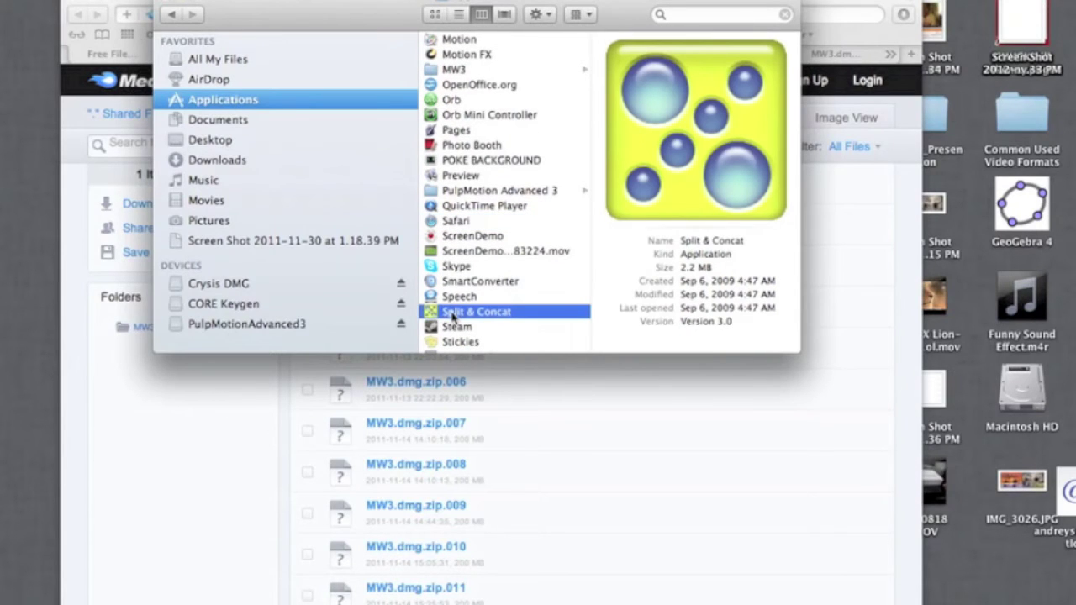
{"action": "double_click", "coordinate": [453, 316]}
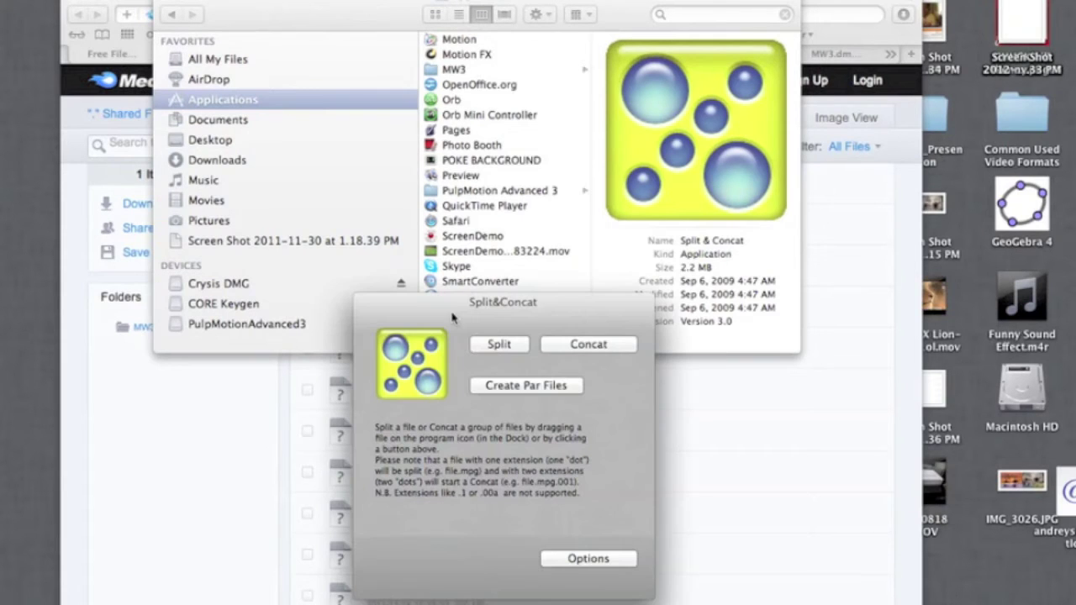
Step: Try Split (10 MB part size) and Concat in Split & Concat, cancelling both
{"action": "left_click_drag", "start_coordinate": [462, 312], "coordinate": [481, 270]}
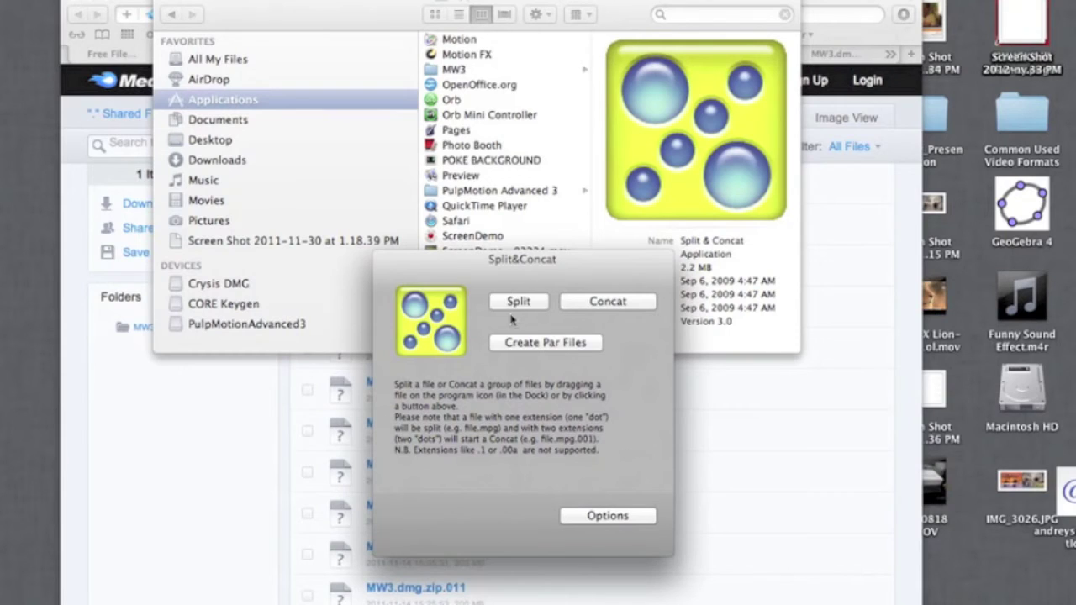
{"action": "left_click", "coordinate": [515, 302]}
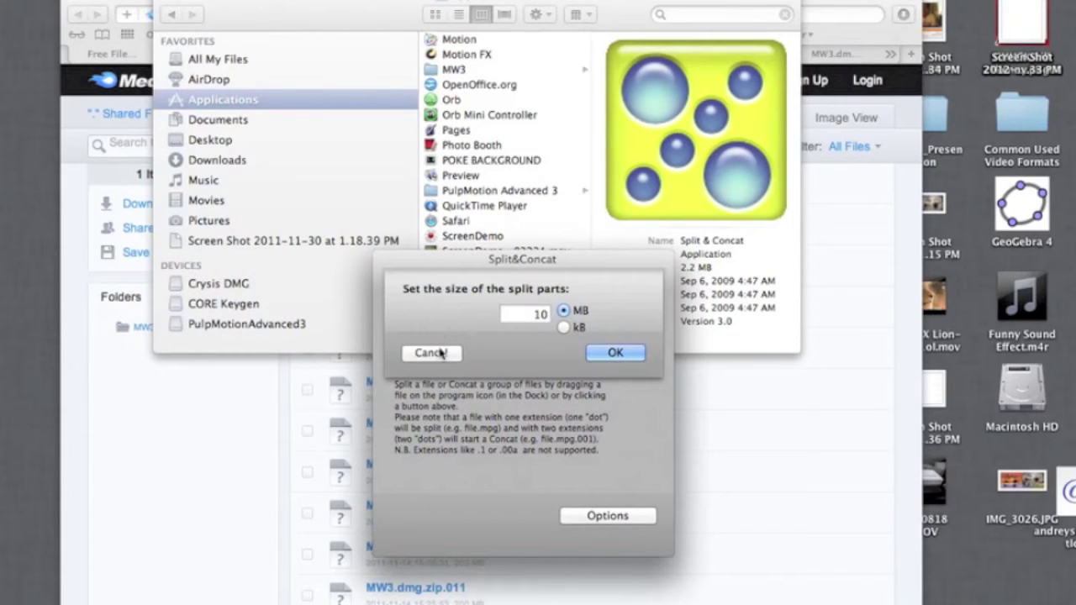
{"action": "left_click", "coordinate": [539, 313]}
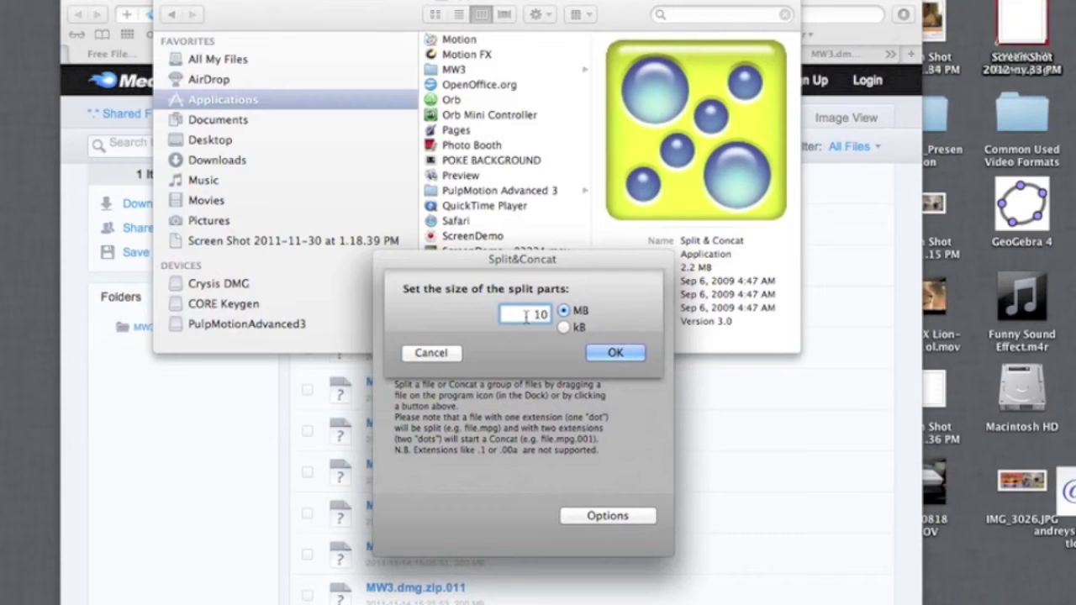
{"action": "left_click_drag", "start_coordinate": [526, 316], "coordinate": [553, 316]}
{"action": "left_click", "coordinate": [431, 354]}
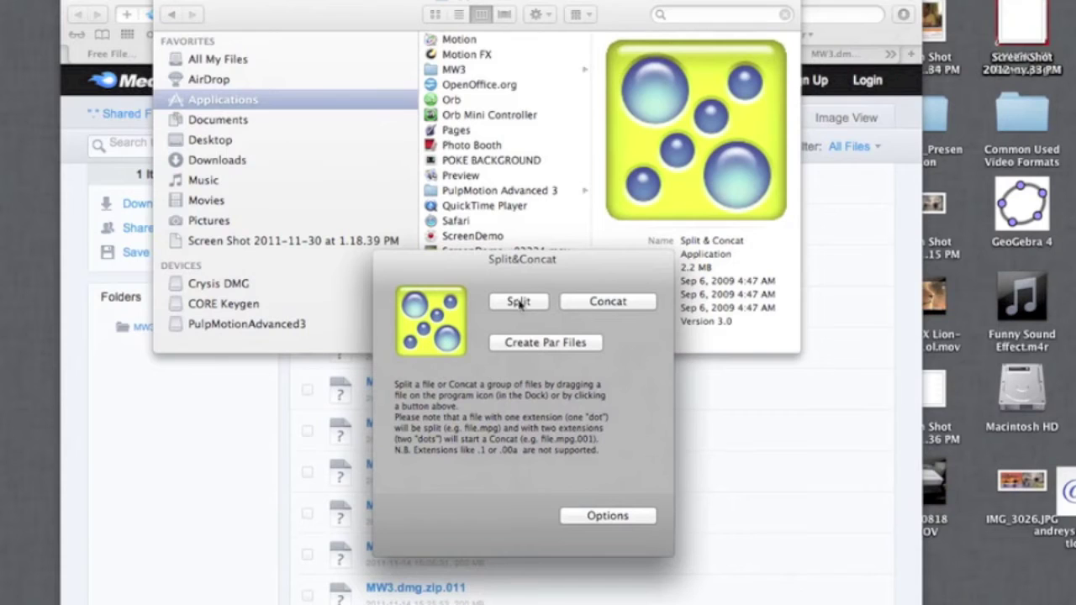
{"action": "left_click", "coordinate": [612, 314]}
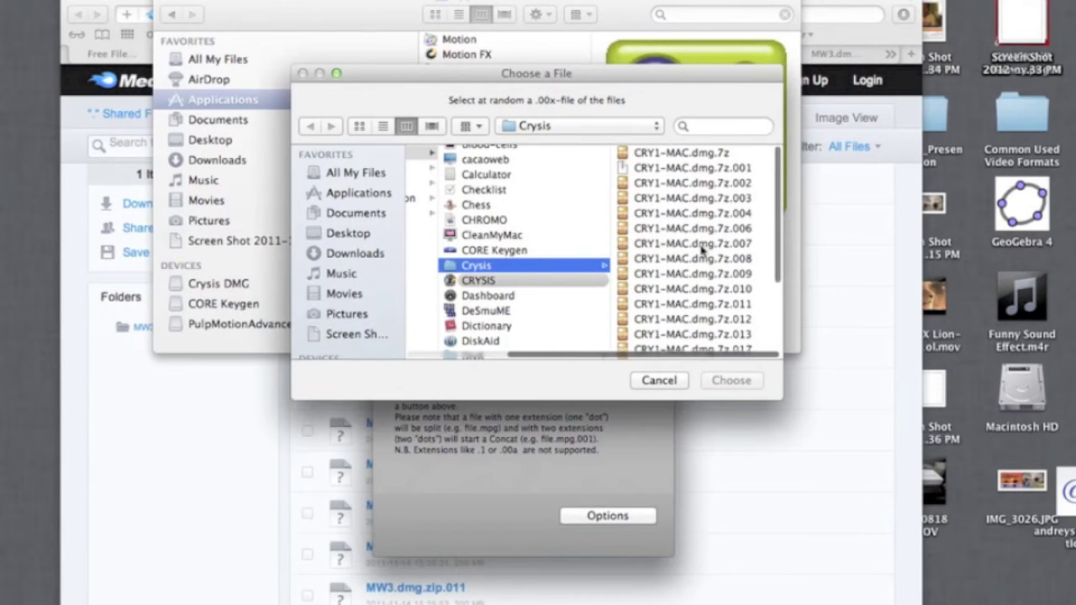
{"action": "left_click", "coordinate": [658, 381]}
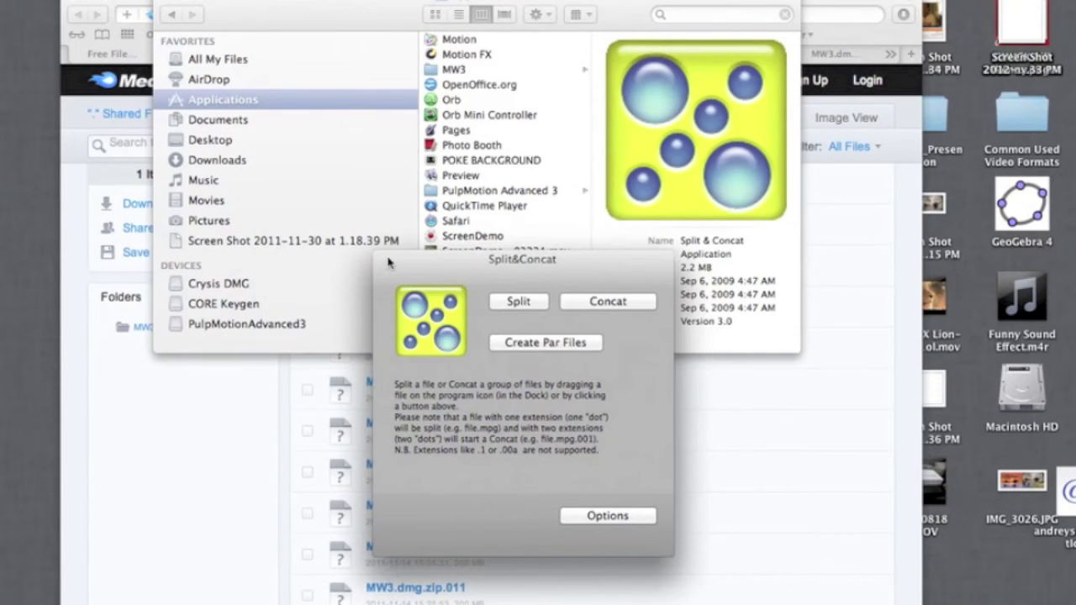
Step: Move the Split&Concat window aside and close the MediaFire browser window
{"action": "left_click_drag", "start_coordinate": [389, 263], "coordinate": [643, 333]}
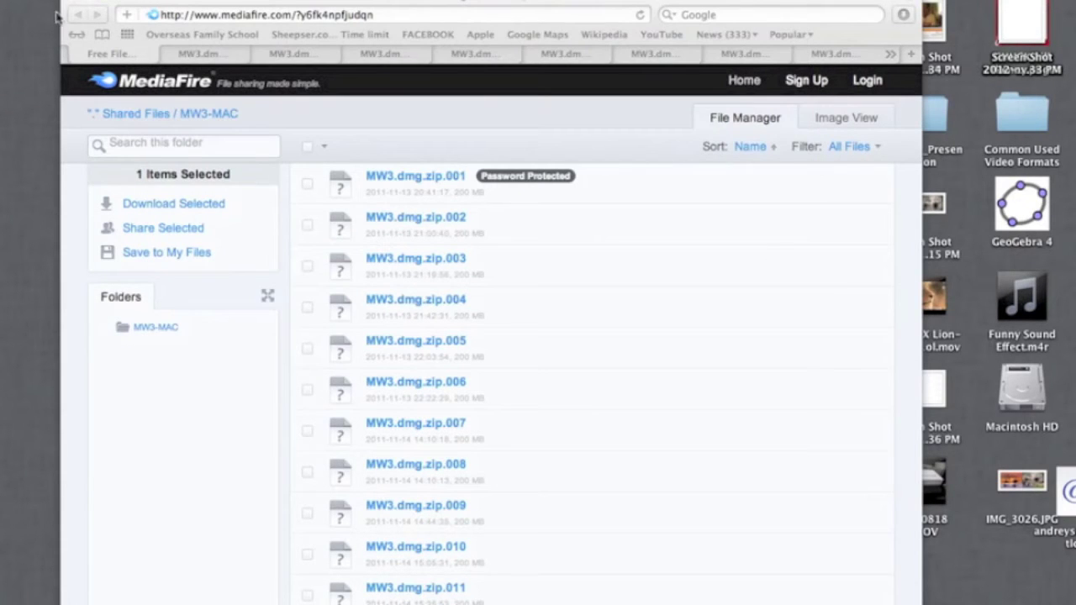
{"action": "key", "text": "super+q"}
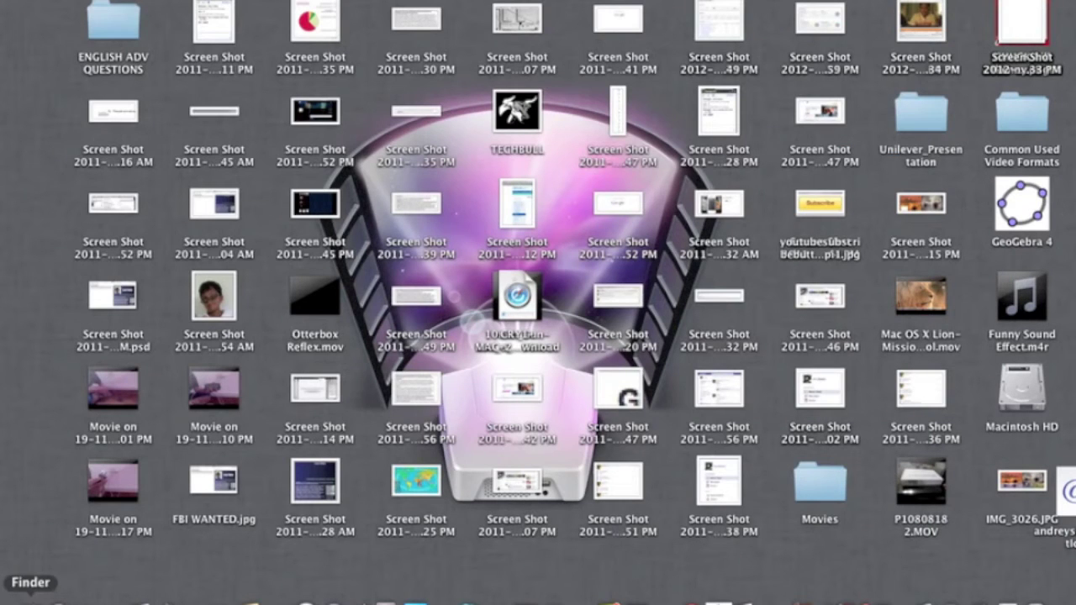
Step: Open the MW3 folder in Applications and check the details of MW3.dmg.zip.001
{"action": "left_click", "coordinate": [29, 598]}
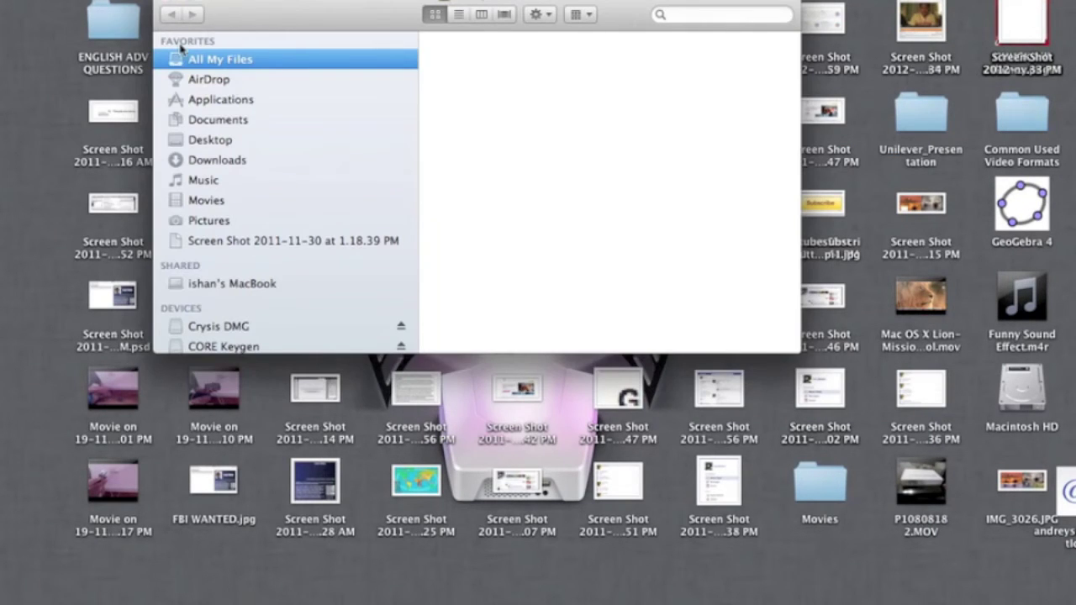
{"action": "left_click", "coordinate": [225, 99]}
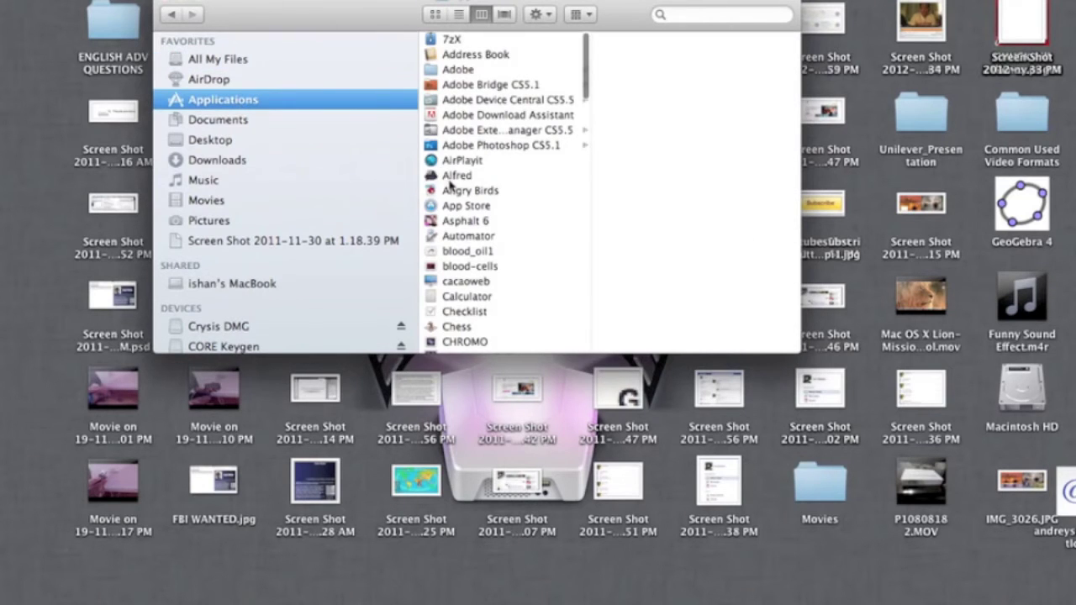
{"action": "left_click", "coordinate": [454, 176]}
{"action": "key", "text": "m"}
{"action": "scroll", "coordinate": [466, 240], "scroll_direction": "down", "scroll_amount": 5}
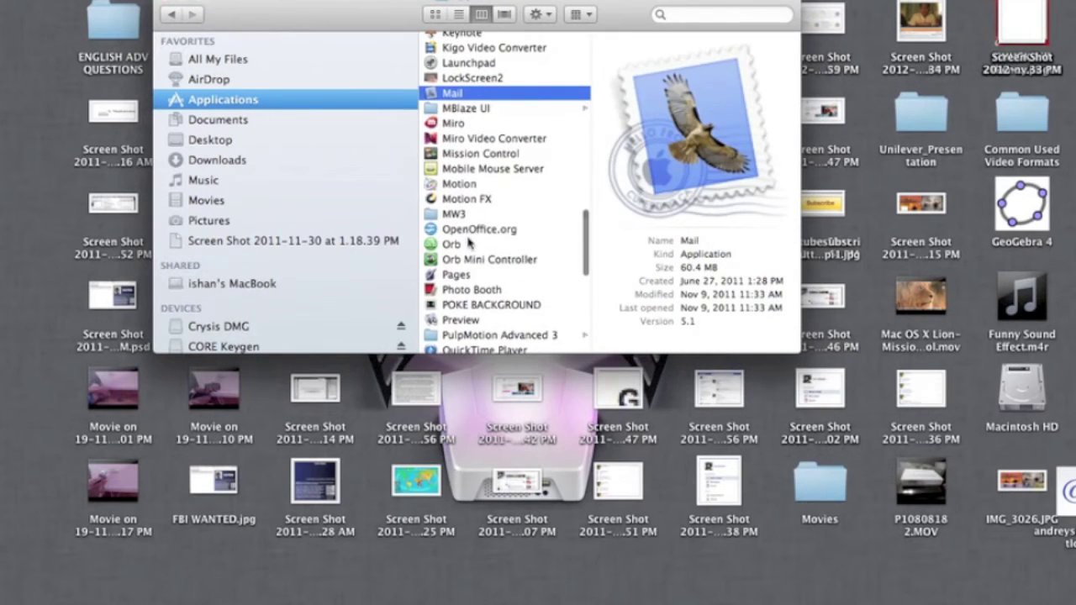
{"action": "left_click", "coordinate": [456, 221]}
{"action": "scroll", "coordinate": [669, 196], "scroll_direction": "down", "scroll_amount": 10}
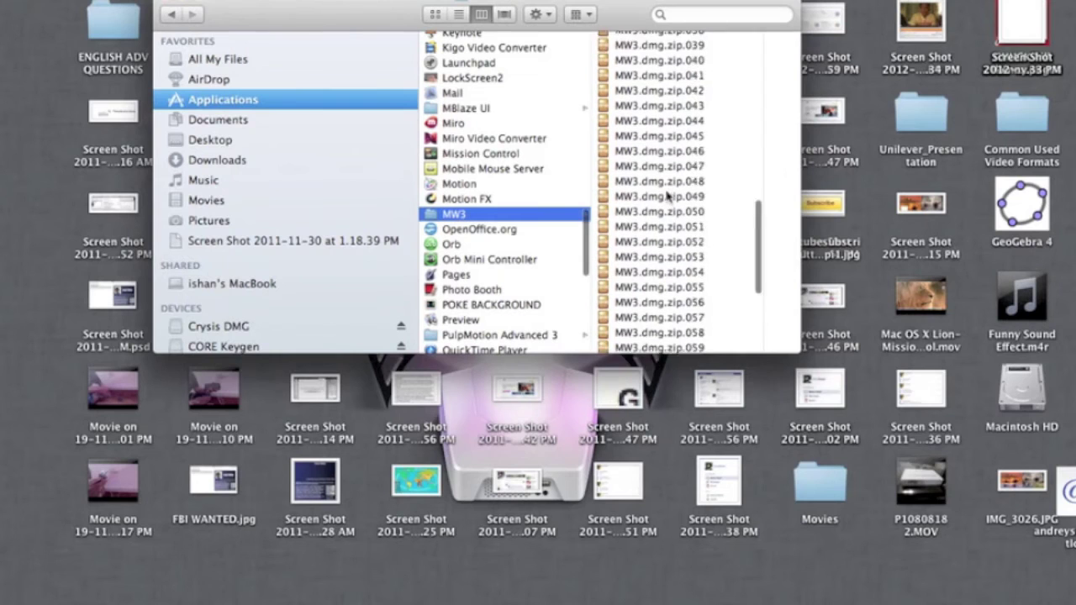
{"action": "scroll", "coordinate": [668, 196], "scroll_direction": "down", "scroll_amount": 5}
{"action": "scroll", "coordinate": [669, 196], "scroll_direction": "up", "scroll_amount": 15}
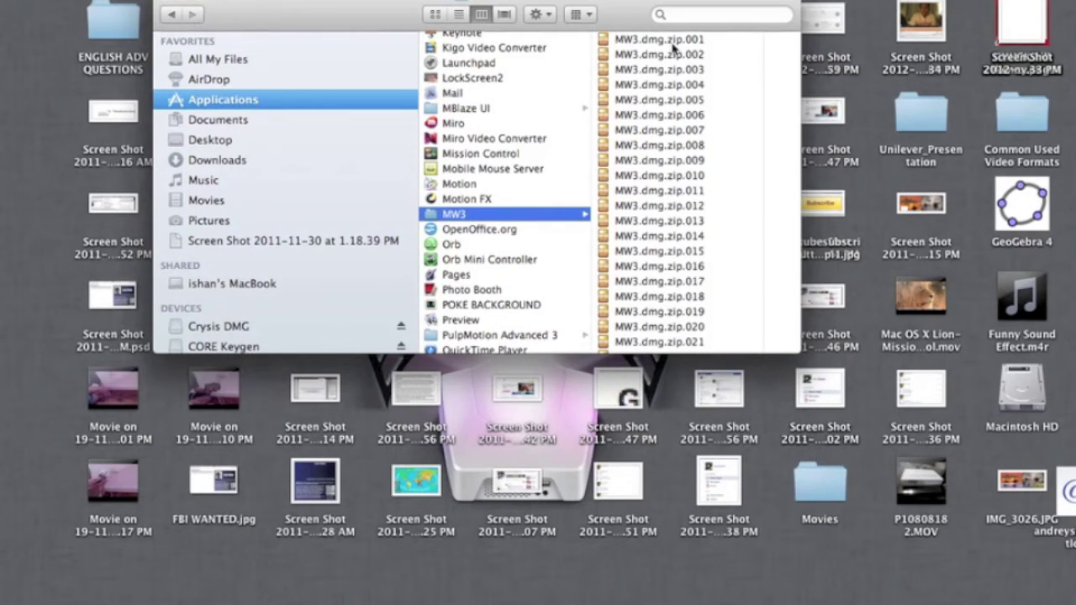
{"action": "left_click", "coordinate": [672, 42]}
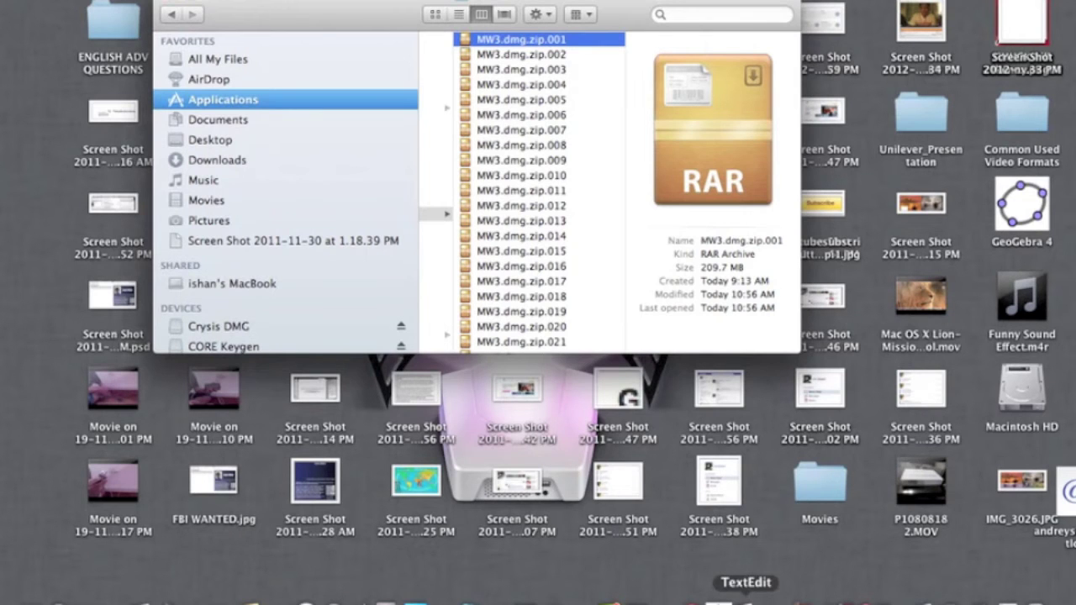
{"action": "scroll", "coordinate": [492, 152], "scroll_direction": "left", "scroll_amount": 3}
Step: Open the Crysis folder and check the details of CRY1-MAC.dmg.7z.001
{"action": "left_click", "coordinate": [497, 153]}
{"action": "scroll", "coordinate": [496, 153], "scroll_direction": "up", "scroll_amount": 10}
{"action": "left_click", "coordinate": [496, 155]}
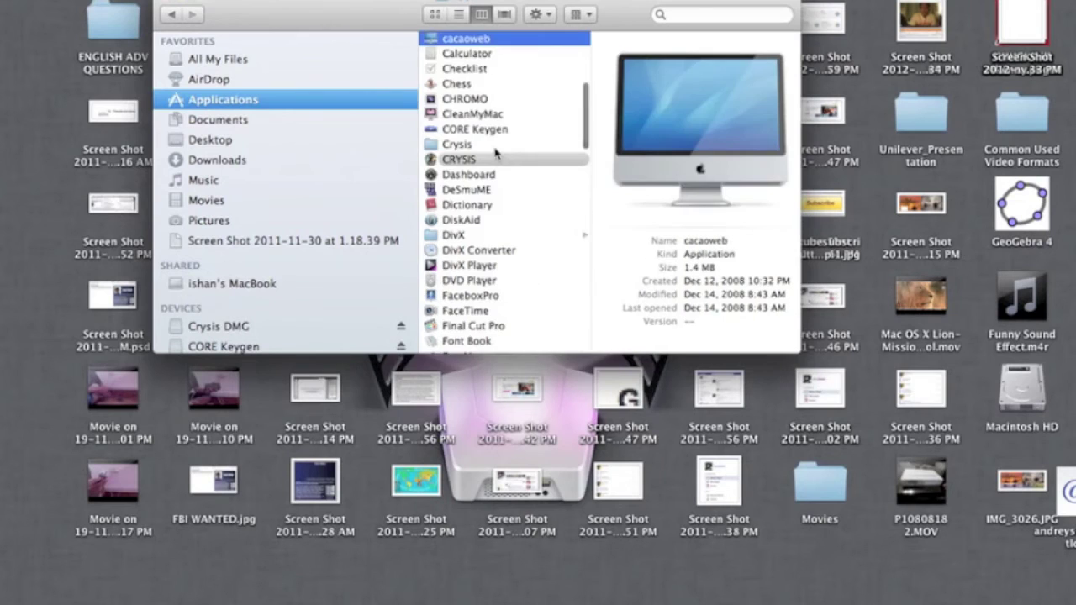
{"action": "left_click", "coordinate": [510, 148]}
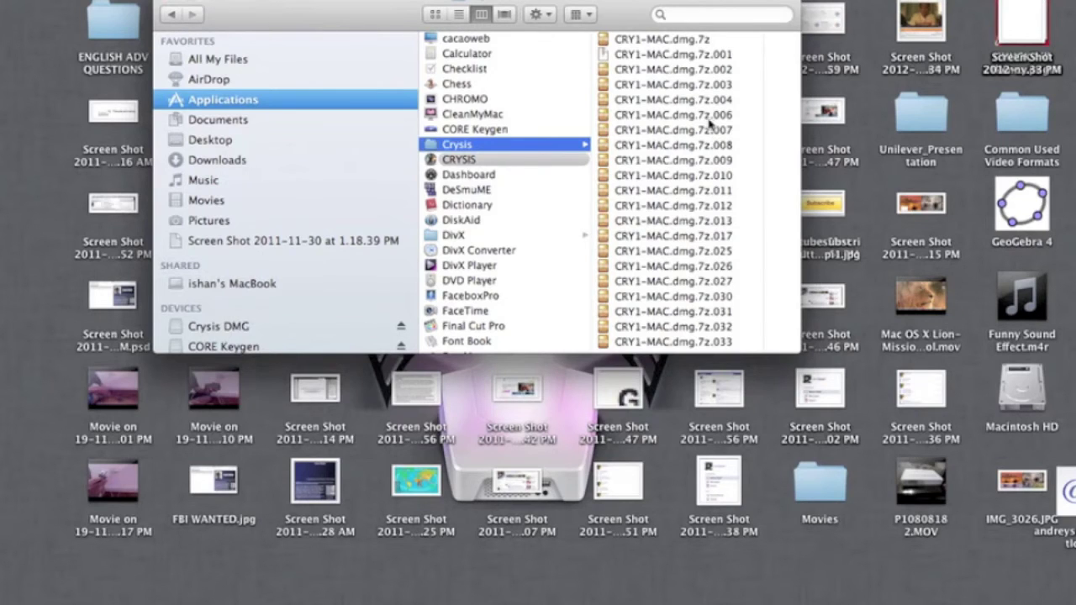
{"action": "left_click", "coordinate": [709, 120]}
{"action": "left_click", "coordinate": [498, 57]}
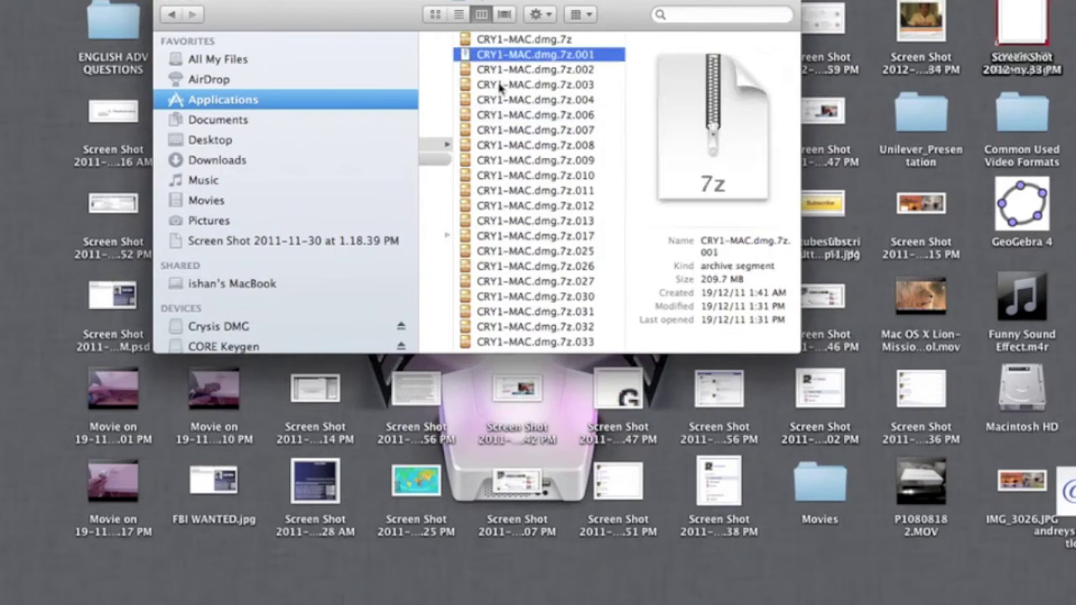
{"action": "scroll", "coordinate": [457, 99], "scroll_direction": "left", "scroll_amount": 3}
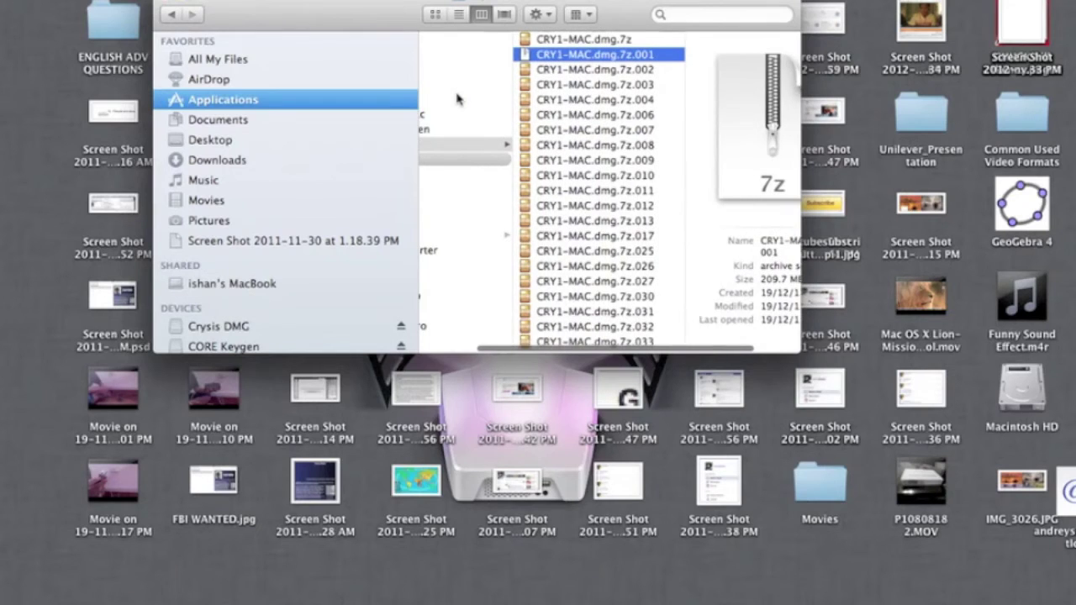
{"action": "scroll", "coordinate": [457, 99], "scroll_direction": "left", "scroll_amount": 1}
{"action": "scroll", "coordinate": [457, 99], "scroll_direction": "left", "scroll_amount": 2}
{"action": "scroll", "coordinate": [457, 98], "scroll_direction": "left", "scroll_amount": 2}
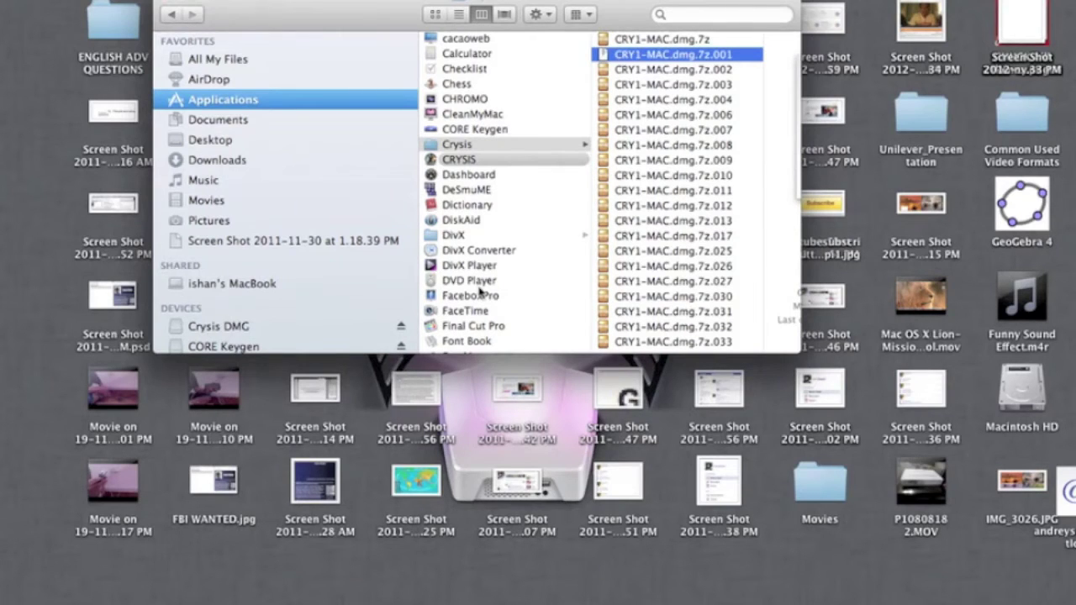
Step: Return to the MW3 folder listing its MW3.dmg.zip split parts
{"action": "left_click", "coordinate": [457, 177]}
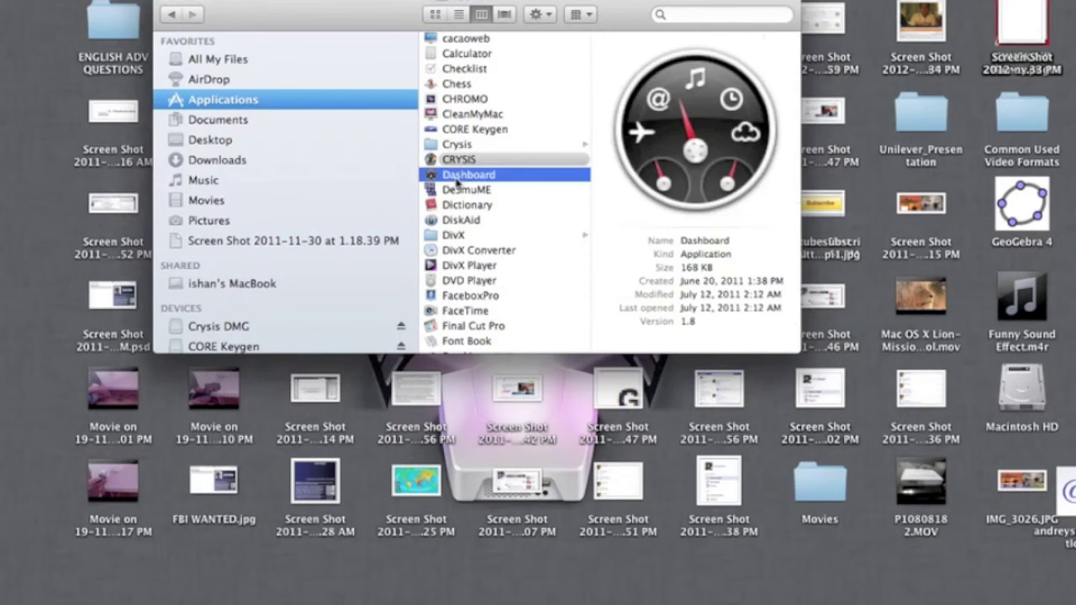
{"action": "scroll", "coordinate": [456, 181], "scroll_direction": "down", "scroll_amount": 5}
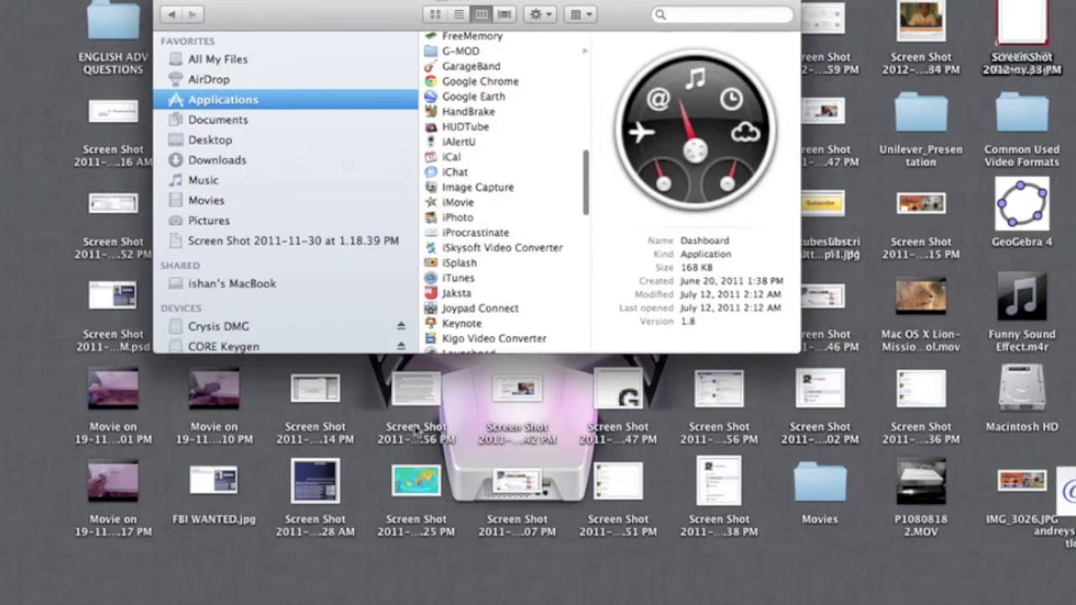
{"action": "scroll", "coordinate": [458, 335], "scroll_direction": "down", "scroll_amount": 5}
{"action": "scroll", "coordinate": [462, 278], "scroll_direction": "down", "scroll_amount": 1}
{"action": "scroll", "coordinate": [467, 243], "scroll_direction": "down", "scroll_amount": 1}
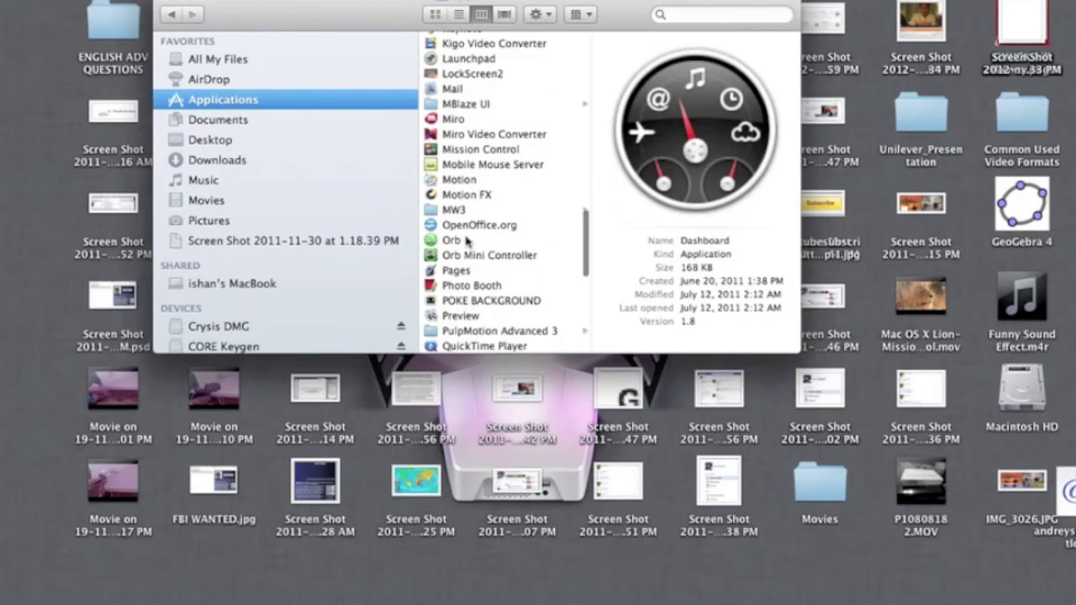
{"action": "left_click", "coordinate": [472, 212]}
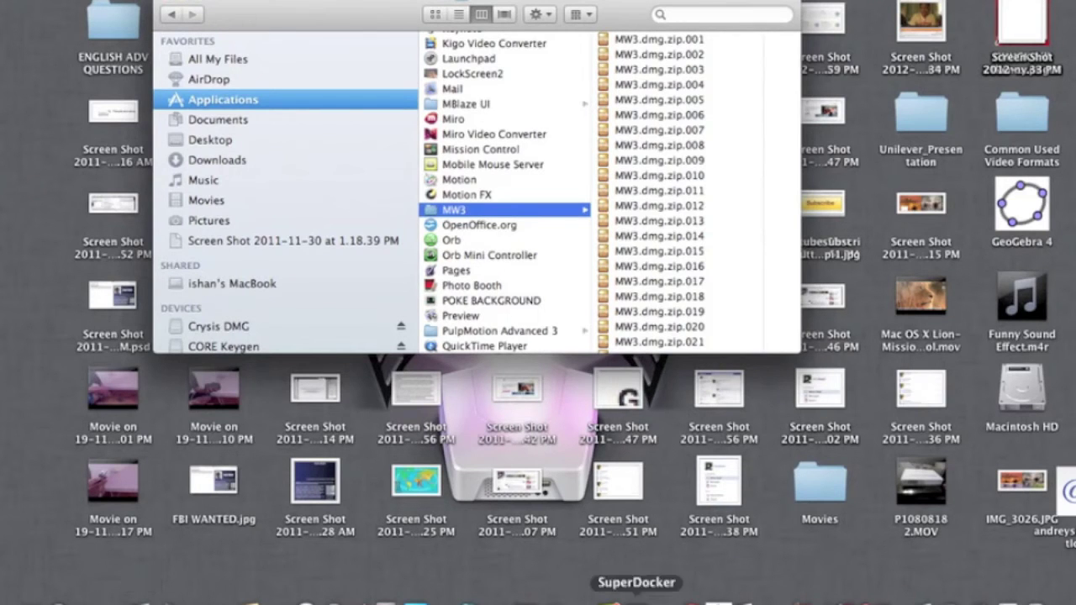
Step: Launch Split & Concat from the Applications stack in the Dock
{"action": "left_click", "coordinate": [1057, 598]}
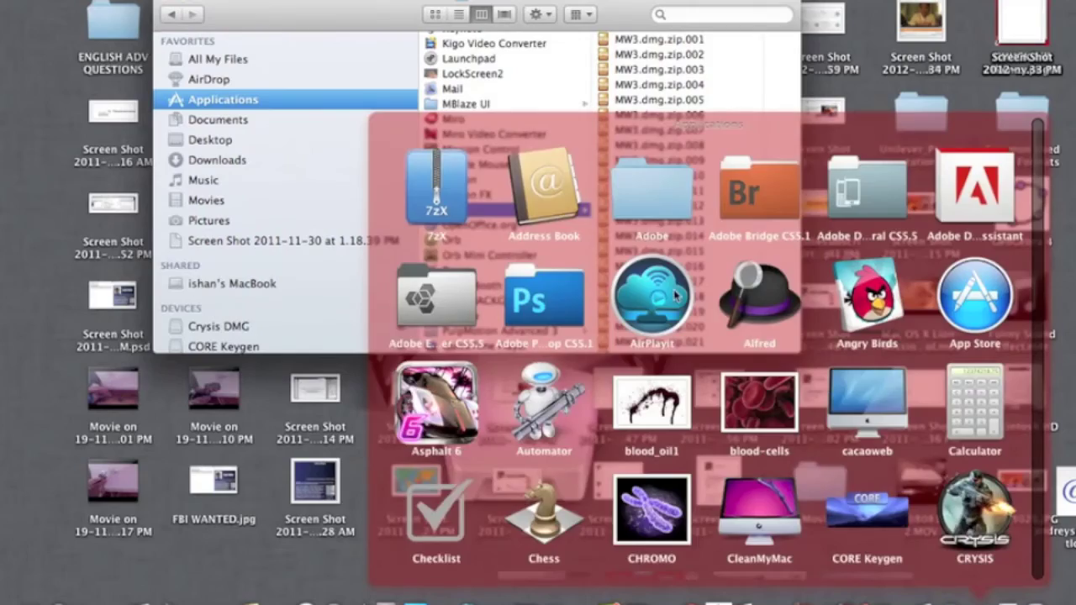
{"action": "scroll", "coordinate": [676, 294], "scroll_direction": "down", "scroll_amount": 5}
{"action": "scroll", "coordinate": [675, 295], "scroll_direction": "down", "scroll_amount": 5}
{"action": "scroll", "coordinate": [675, 295], "scroll_direction": "down", "scroll_amount": 5}
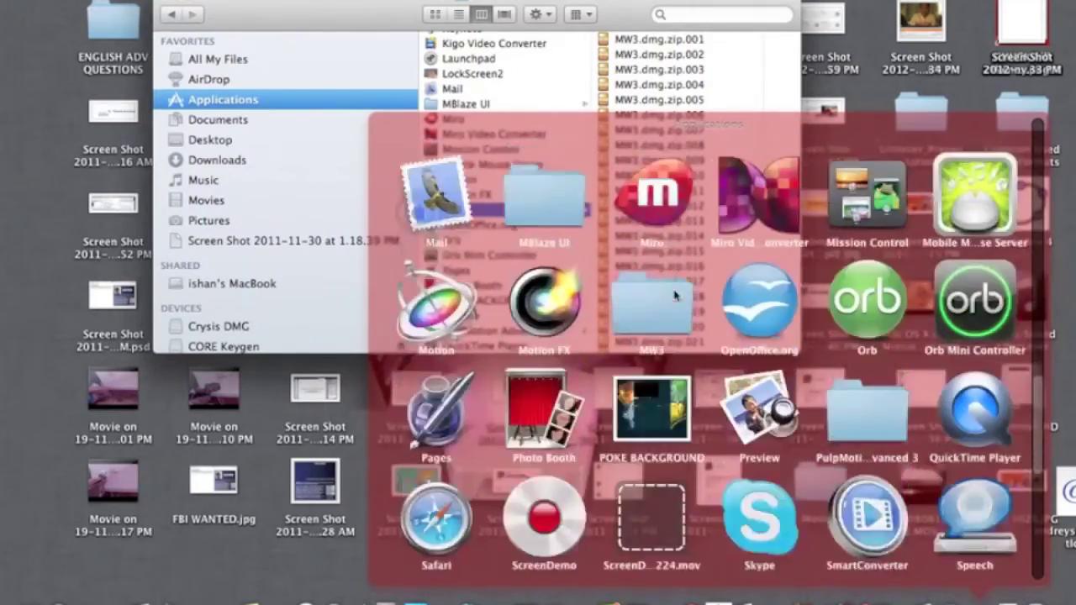
{"action": "scroll", "coordinate": [675, 294], "scroll_direction": "down", "scroll_amount": 3}
{"action": "scroll", "coordinate": [675, 294], "scroll_direction": "down", "scroll_amount": 5}
{"action": "scroll", "coordinate": [675, 294], "scroll_direction": "down", "scroll_amount": 3}
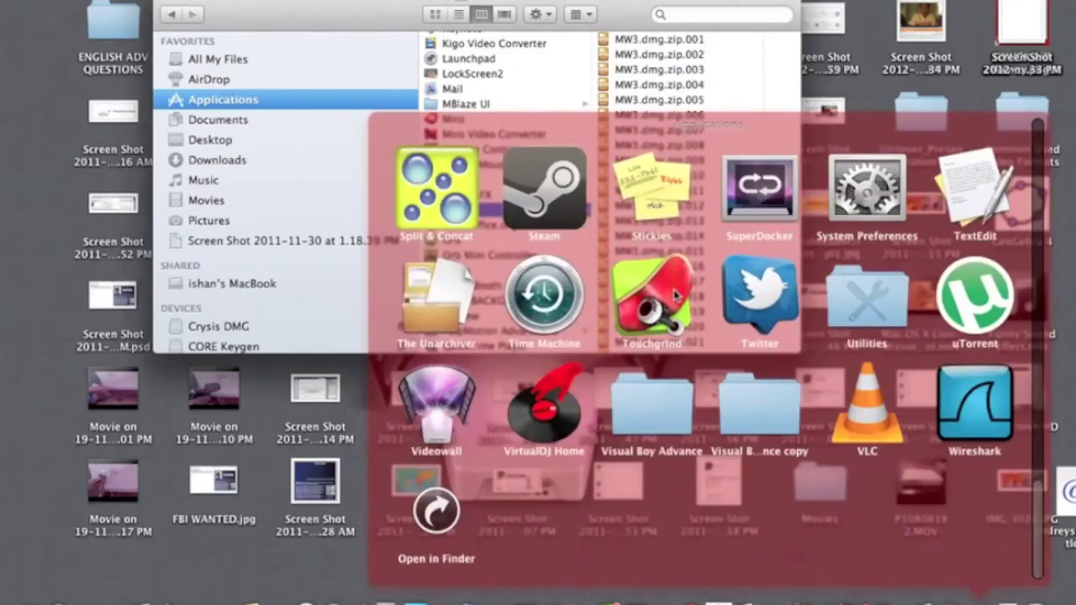
{"action": "left_click", "coordinate": [443, 210]}
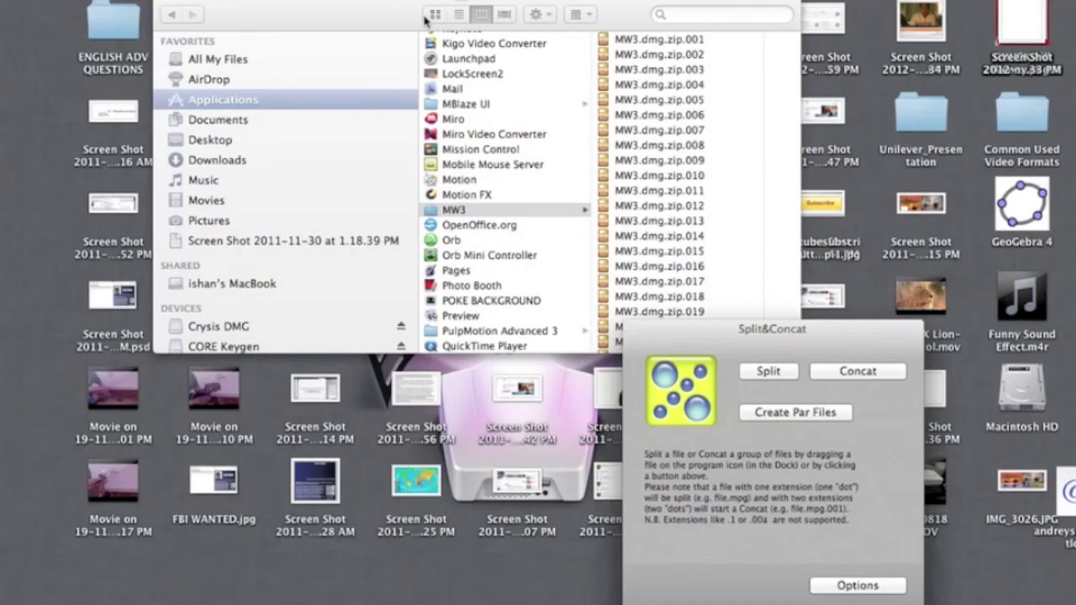
Step: Start a Concat join in Split & Concat and browse down to the MW3 folder in Applications
{"action": "left_click", "coordinate": [856, 375]}
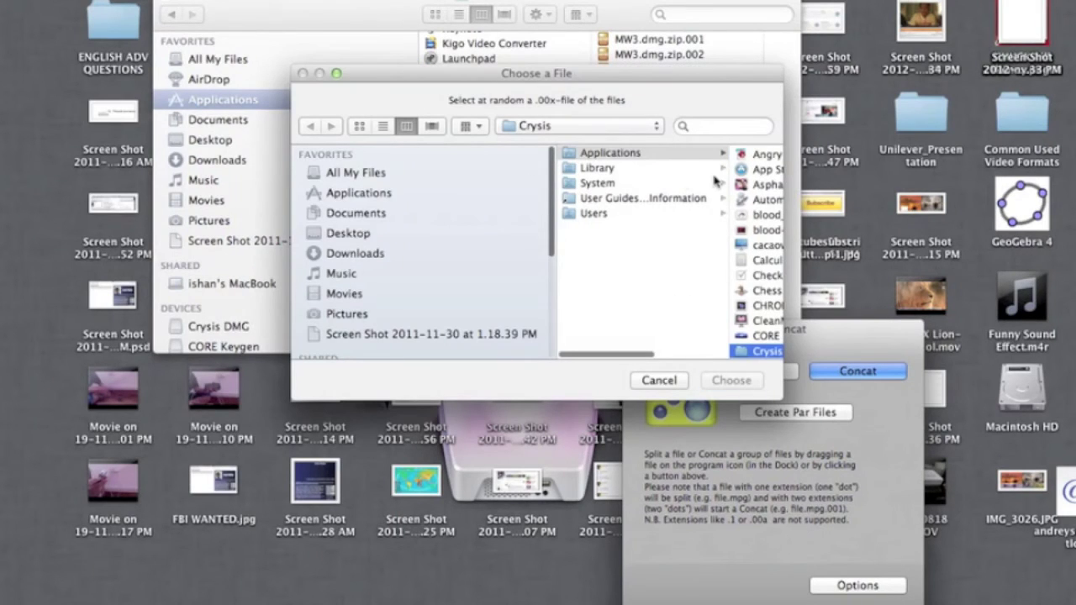
{"action": "scroll", "coordinate": [764, 285], "scroll_direction": "down", "scroll_amount": 3}
{"action": "scroll", "coordinate": [763, 286], "scroll_direction": "down", "scroll_amount": 5}
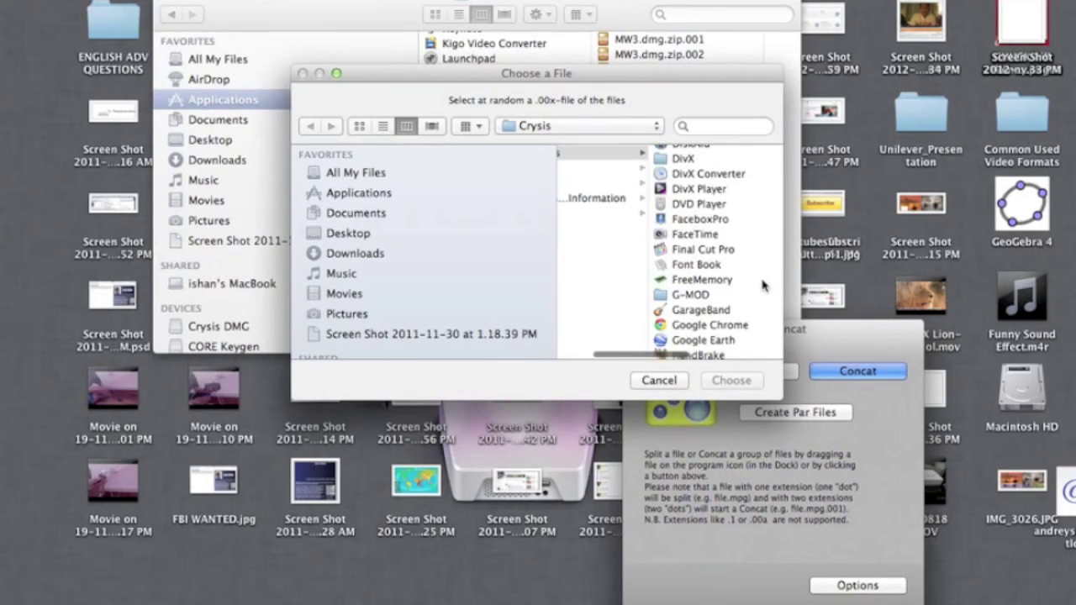
{"action": "scroll", "coordinate": [764, 286], "scroll_direction": "down", "scroll_amount": 2}
{"action": "scroll", "coordinate": [764, 286], "scroll_direction": "down", "scroll_amount": 3}
{"action": "scroll", "coordinate": [763, 286], "scroll_direction": "down", "scroll_amount": 3}
{"action": "scroll", "coordinate": [763, 286], "scroll_direction": "down", "scroll_amount": 2}
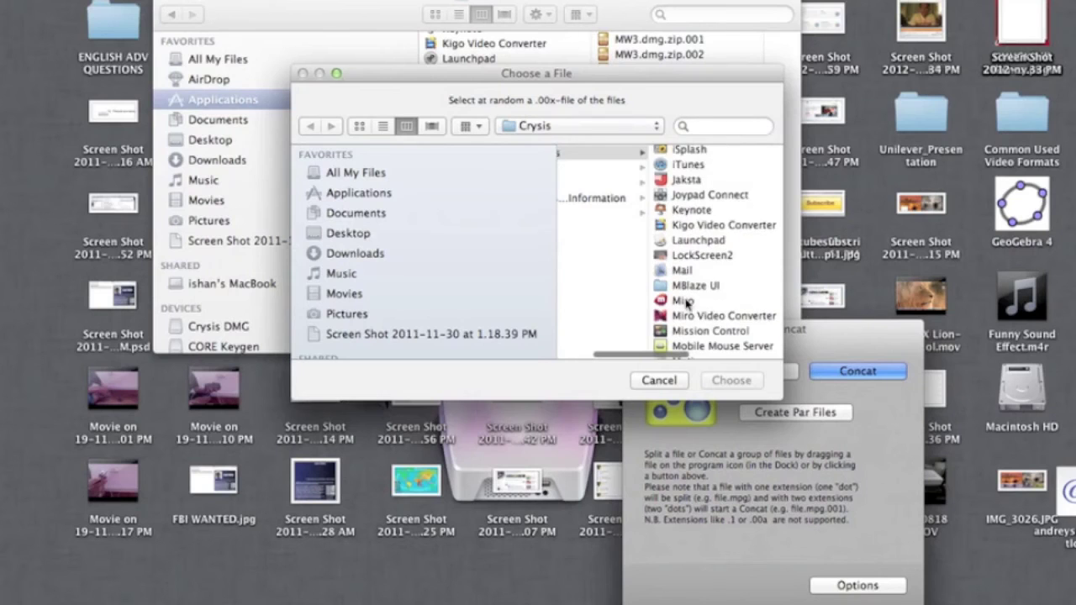
{"action": "scroll", "coordinate": [690, 309], "scroll_direction": "down", "scroll_amount": 4}
Step: Choose MW3.dmg.zip.001 in the MW3 folder as the first part to join
{"action": "left_click", "coordinate": [689, 207]}
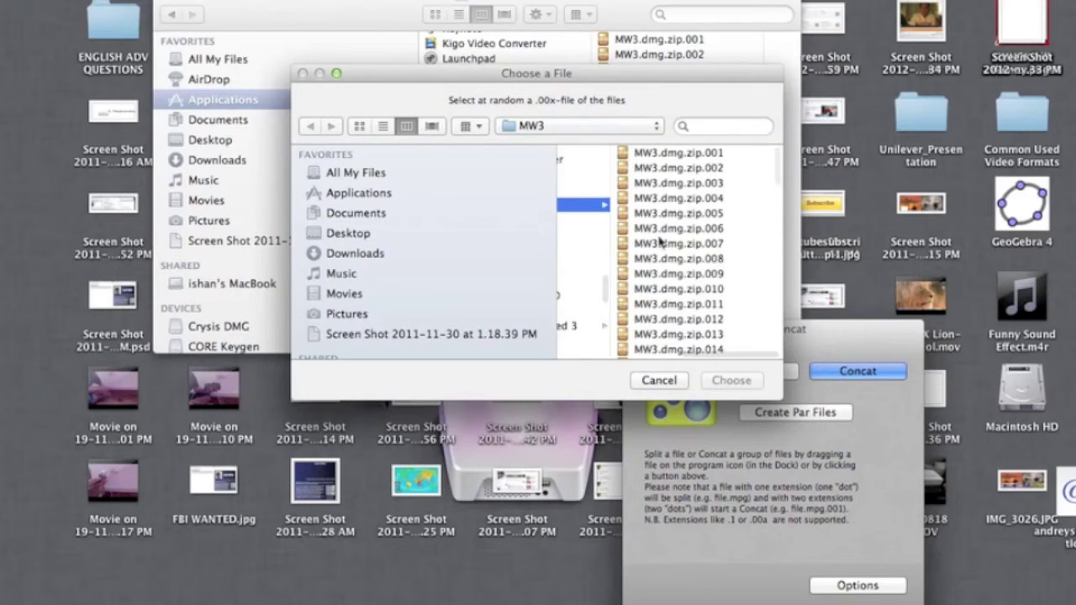
{"action": "left_click", "coordinate": [645, 155]}
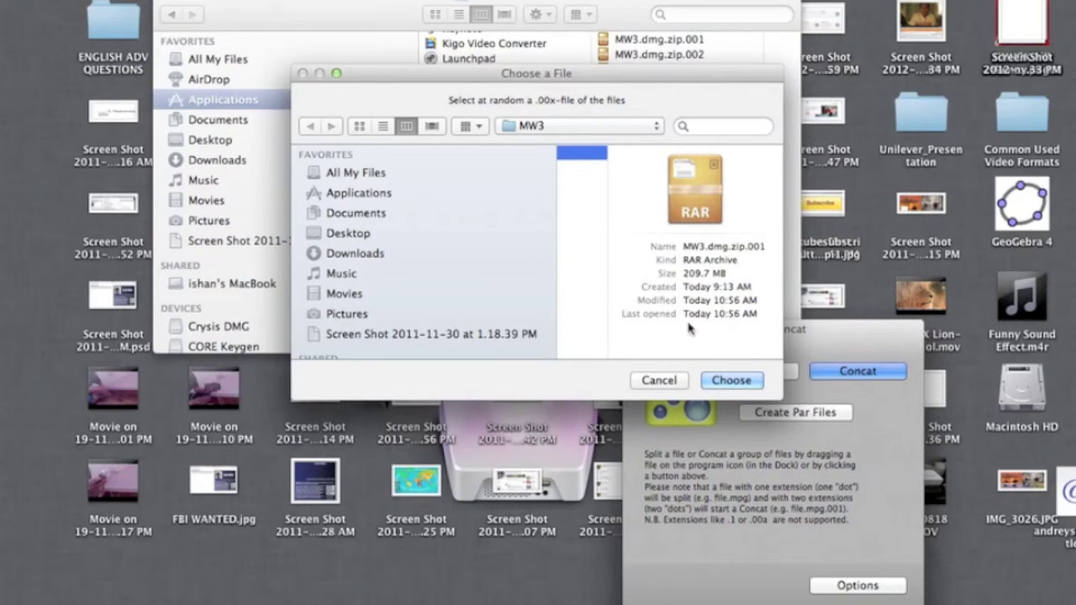
{"action": "scroll", "coordinate": [579, 318], "scroll_direction": "down", "scroll_amount": 5}
{"action": "scroll", "coordinate": [578, 318], "scroll_direction": "down", "scroll_amount": 5}
{"action": "scroll", "coordinate": [578, 317], "scroll_direction": "up", "scroll_amount": 5}
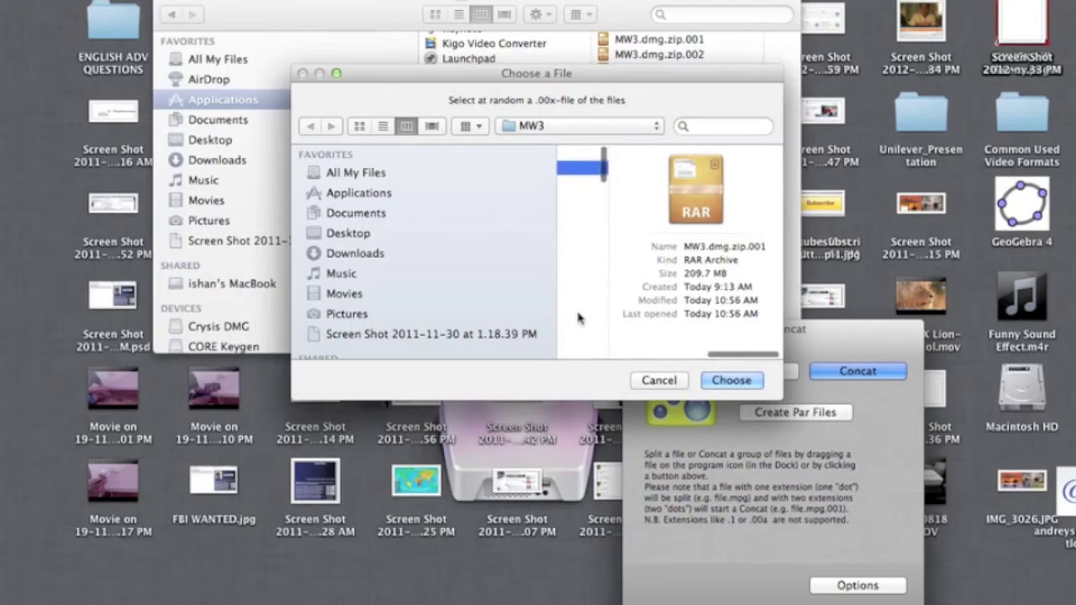
{"action": "scroll", "coordinate": [579, 318], "scroll_direction": "up", "scroll_amount": 2}
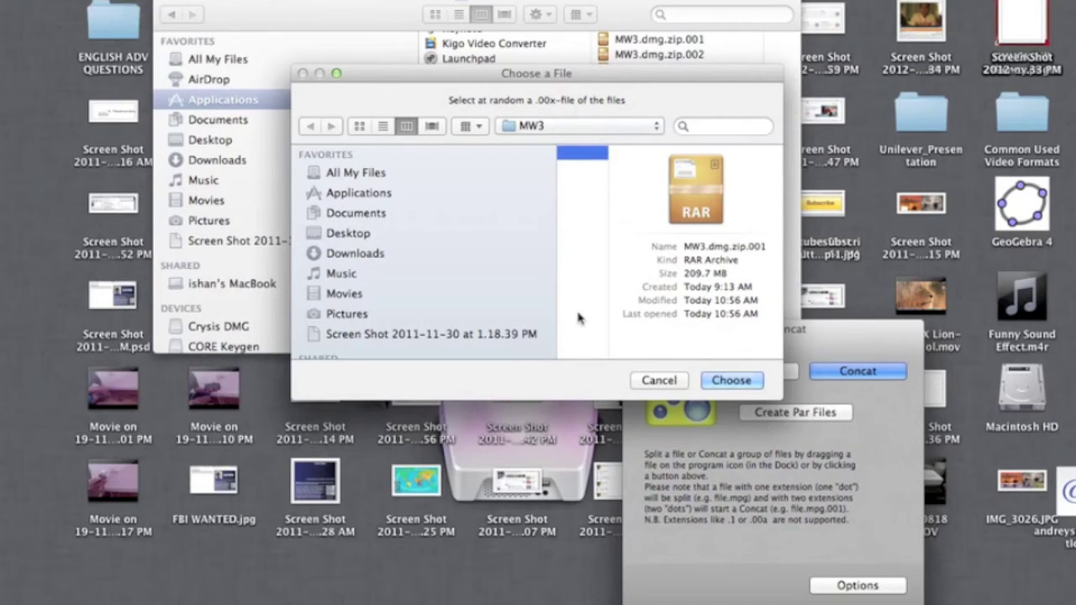
{"action": "key", "text": "Return"}
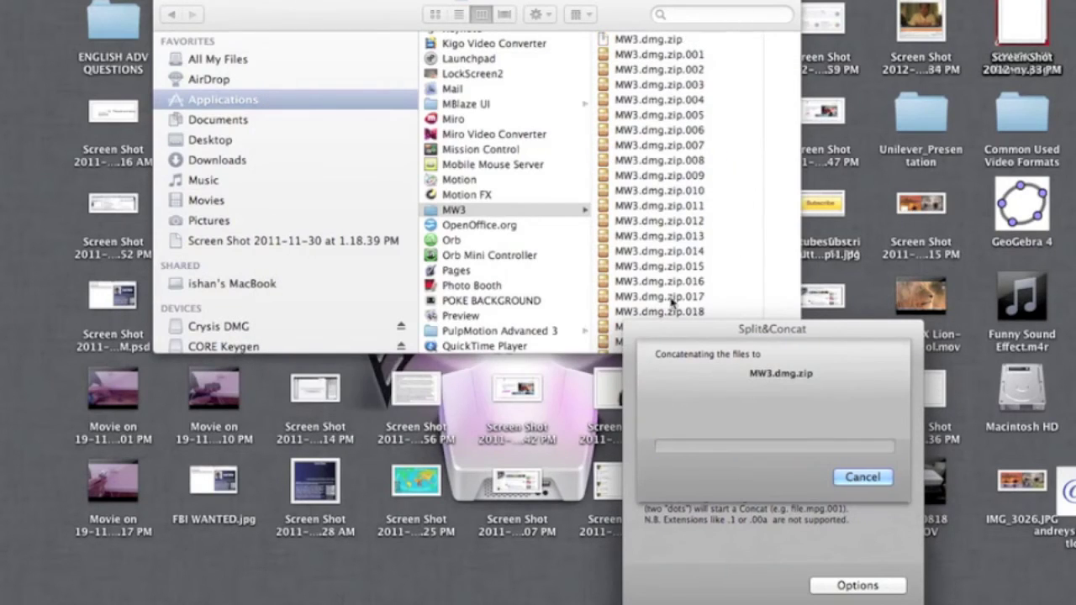
Step: Move the Split & Concat progress window aside while MW3.dmg.zip finishes assembling
{"action": "left_click_drag", "start_coordinate": [691, 333], "coordinate": [499, 218]}
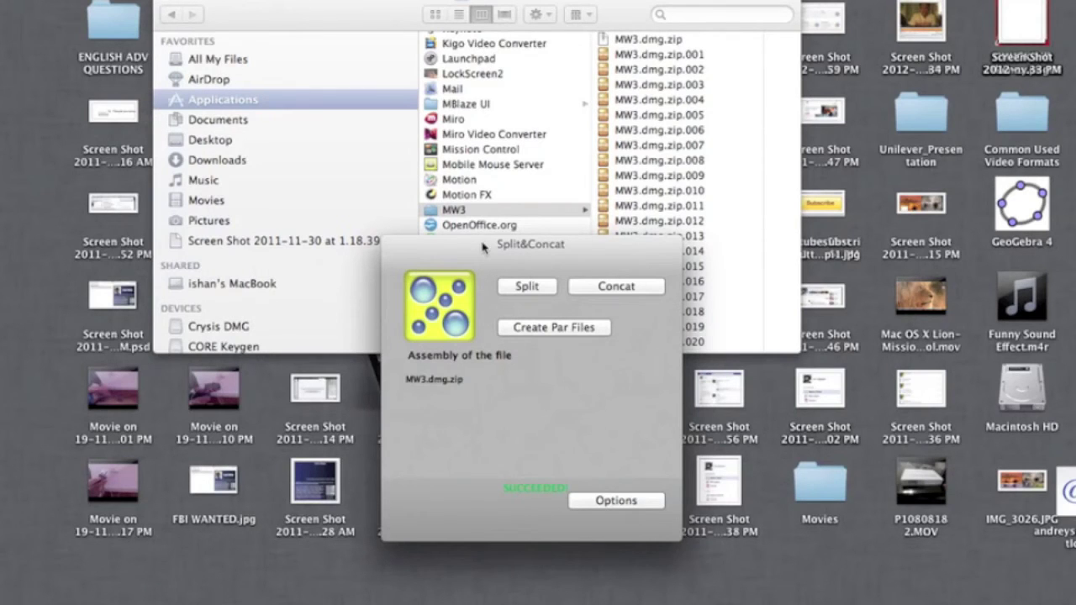
{"action": "left_click_drag", "start_coordinate": [484, 246], "coordinate": [504, 182]}
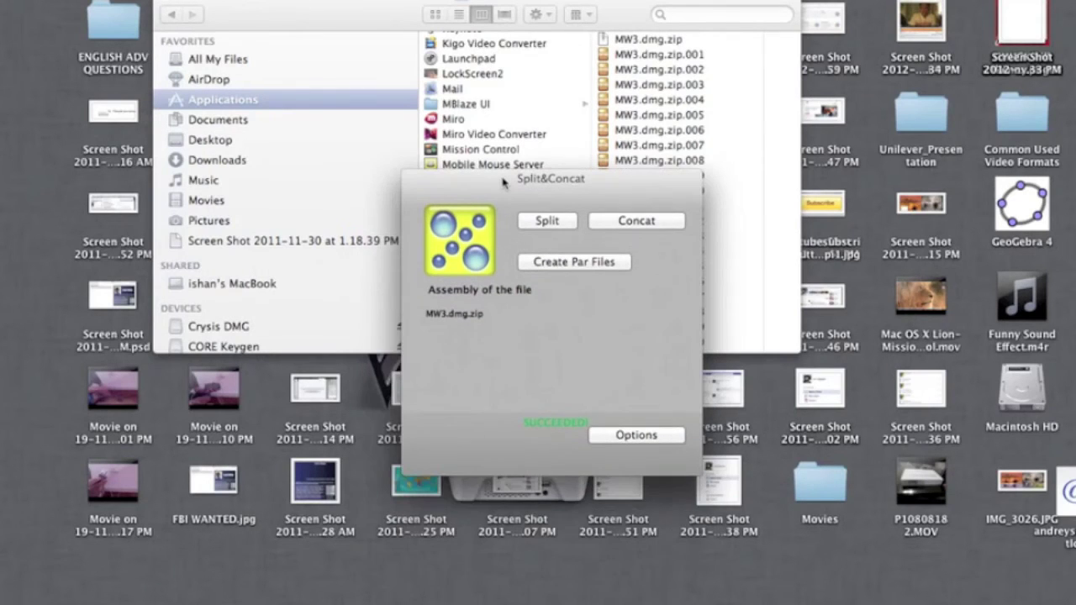
Step: Open the joined MW3.dmg.zip so Archive Utility expands it into the 14.9 GB MW3.dmg
{"action": "left_click", "coordinate": [607, 21]}
{"action": "left_click", "coordinate": [621, 40]}
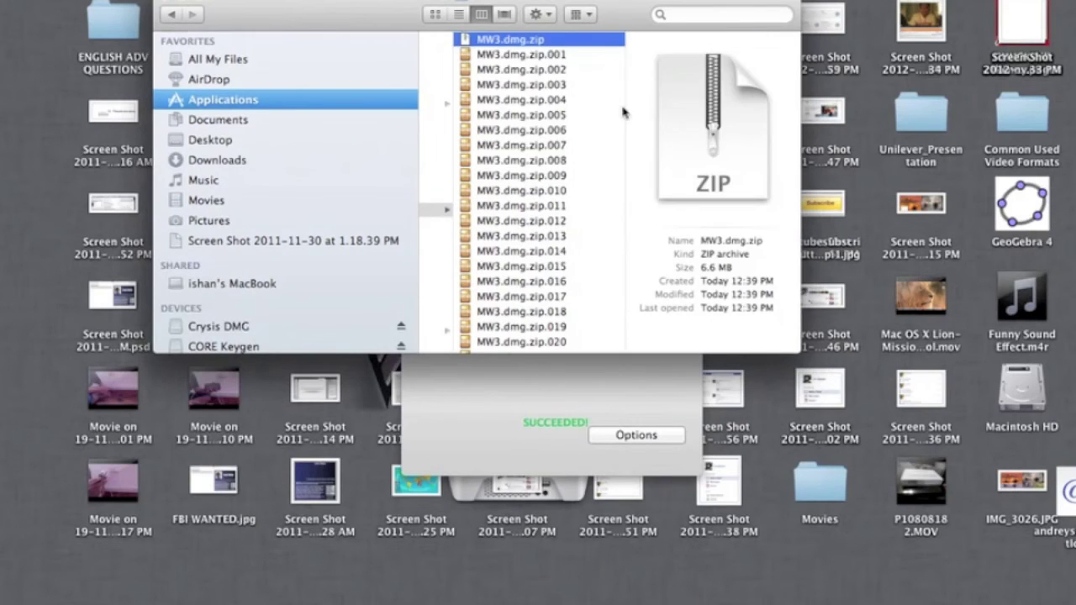
{"action": "scroll", "coordinate": [552, 142], "scroll_direction": "down", "scroll_amount": 10}
{"action": "scroll", "coordinate": [553, 141], "scroll_direction": "up", "scroll_amount": 5}
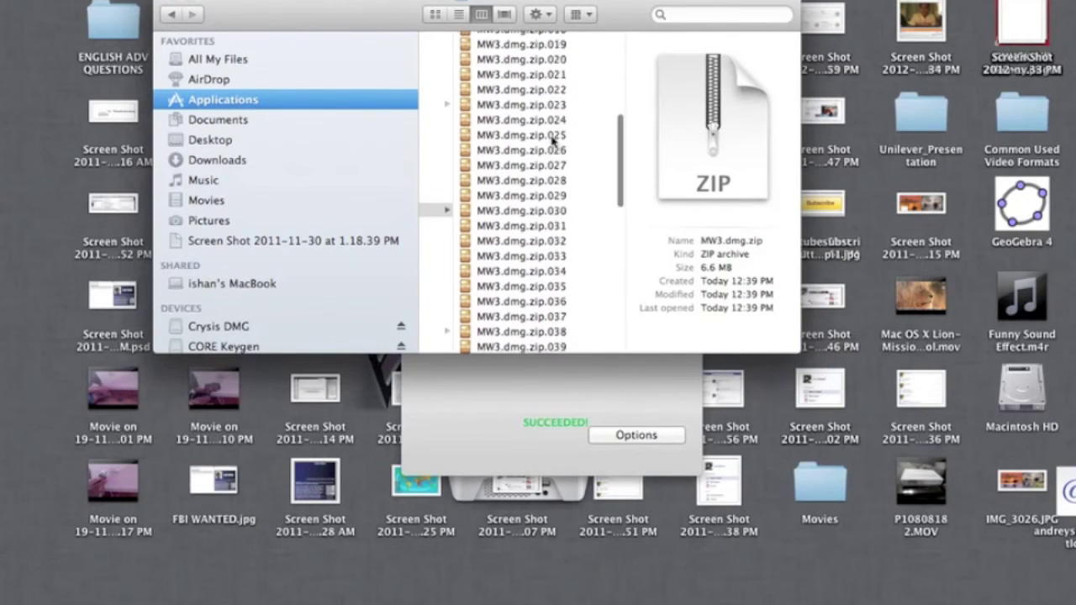
{"action": "scroll", "coordinate": [553, 142], "scroll_direction": "up", "scroll_amount": 5}
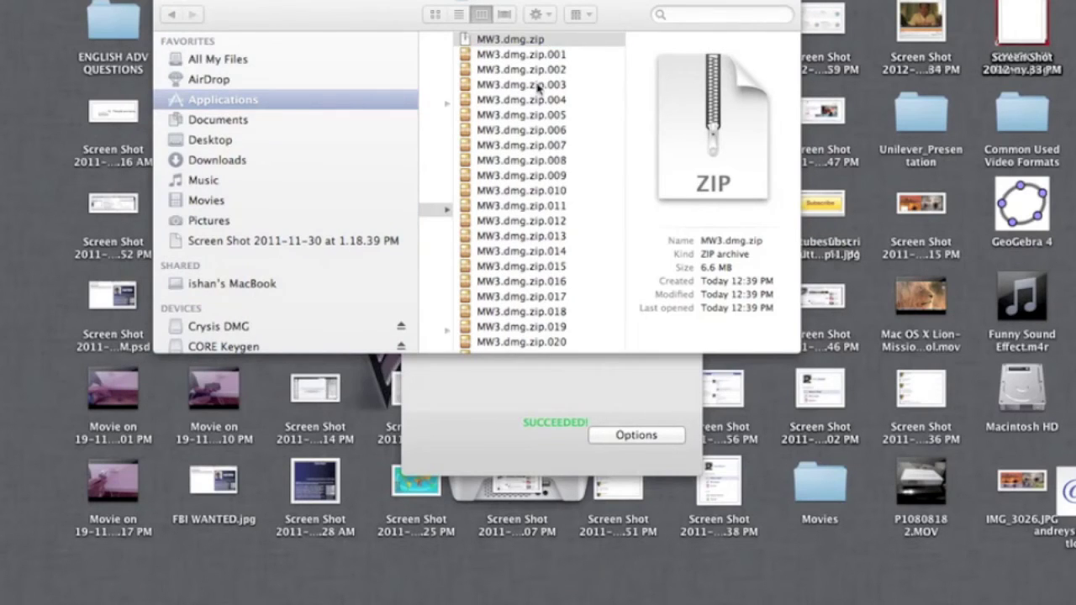
{"action": "left_click_drag", "start_coordinate": [848, 383], "coordinate": [469, 210]}
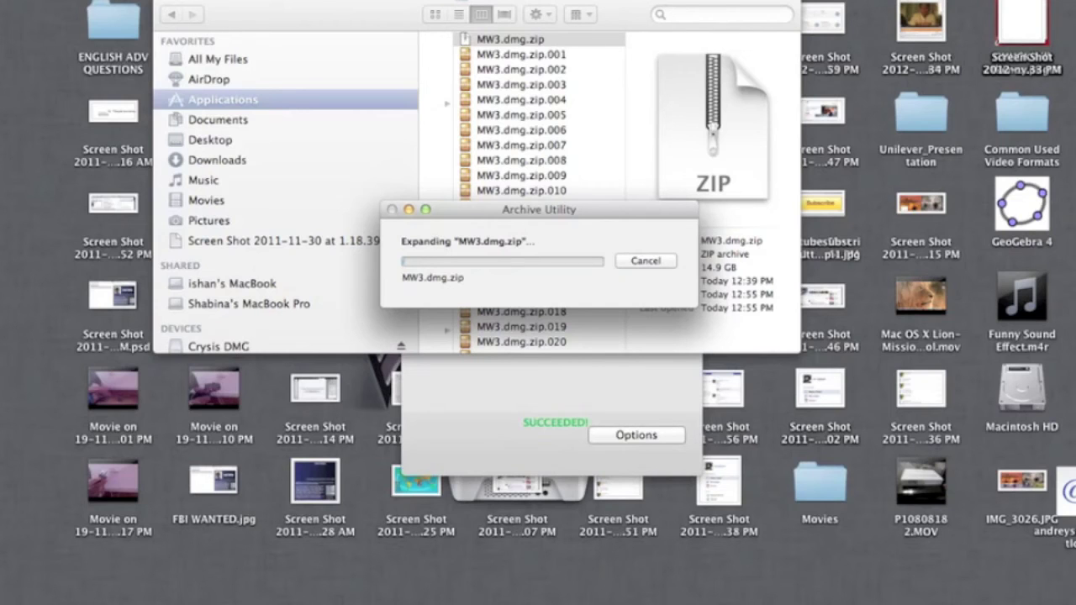
{"action": "left_click", "coordinate": [704, 0]}
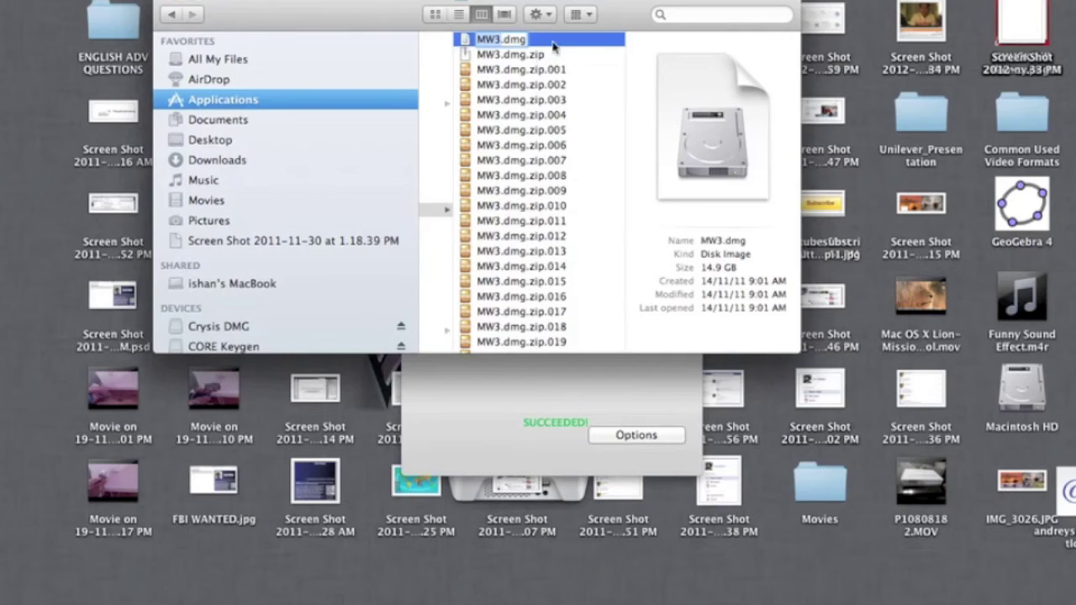
Step: Open MW3.dmg and let it verify, mounting the Call of Duty: Modern Warfare 3 disk
{"action": "left_click", "coordinate": [552, 42]}
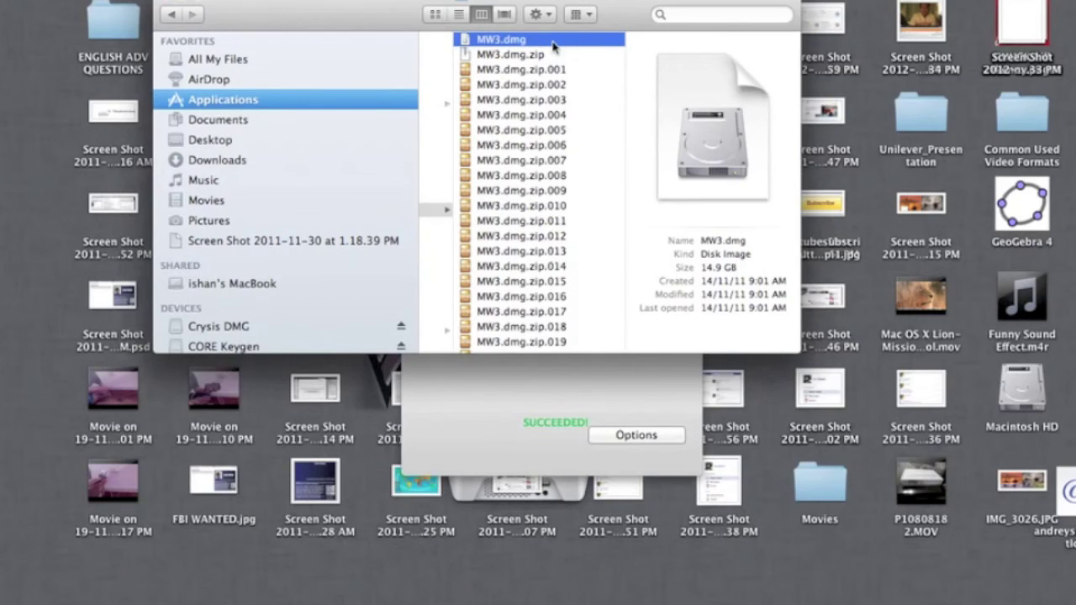
{"action": "double_click", "coordinate": [548, 42]}
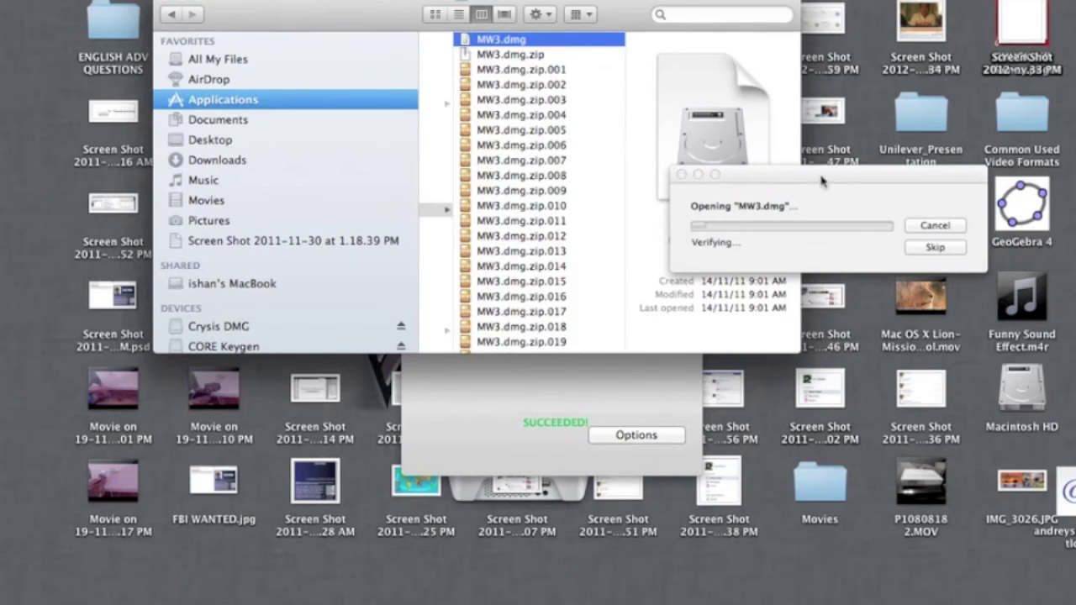
{"action": "left_click_drag", "start_coordinate": [822, 178], "coordinate": [580, 179]}
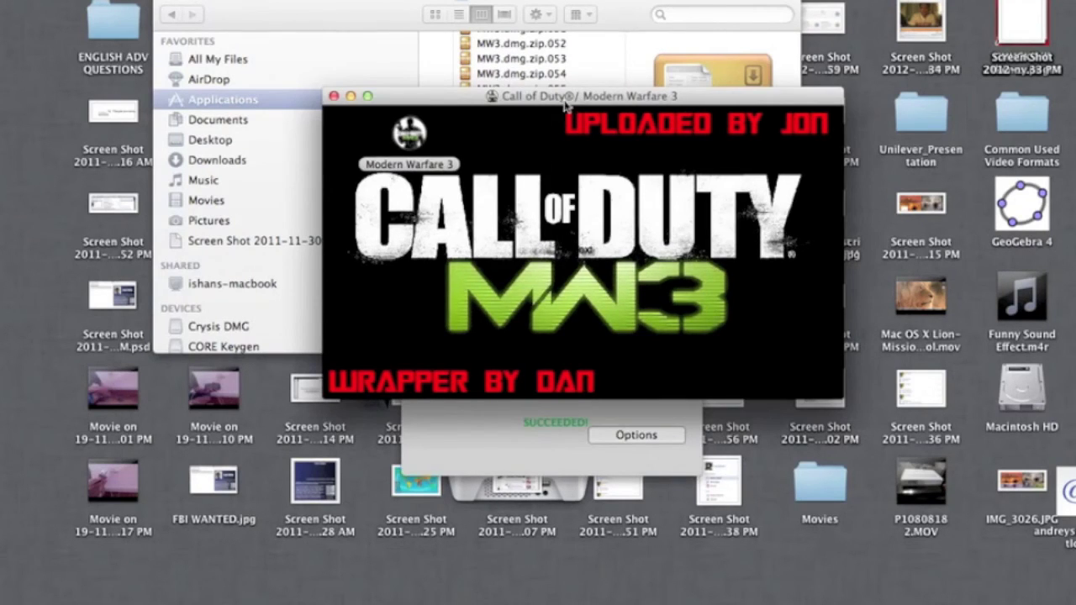
Step: Copy the Modern Warfare 3 game from the disk window into Applications
{"action": "mouse_move", "coordinate": [562, 100]}
{"action": "left_mouse_down"}
{"action": "mouse_move", "coordinate": [571, 392]}
{"action": "mouse_move", "coordinate": [579, 193]}
{"action": "left_mouse_up"}
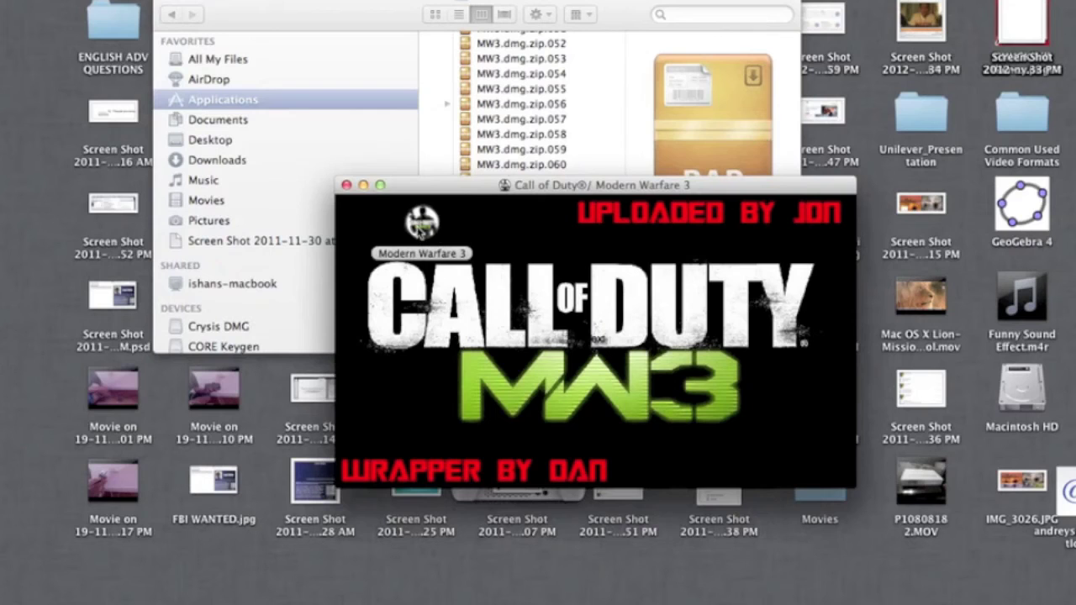
{"action": "left_click", "coordinate": [416, 216]}
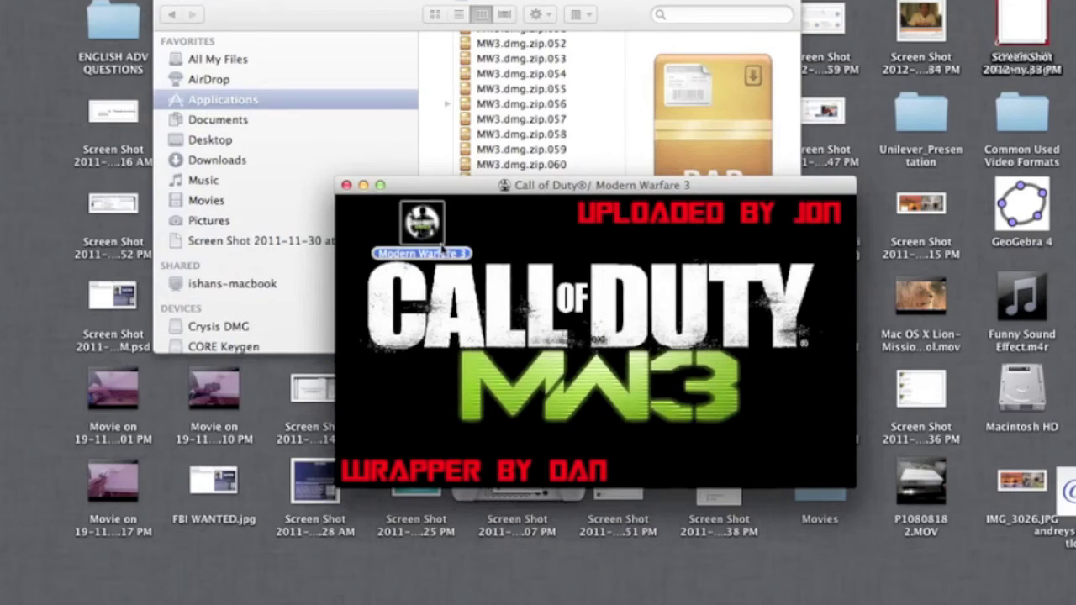
{"action": "left_click_drag", "start_coordinate": [443, 249], "coordinate": [268, 101]}
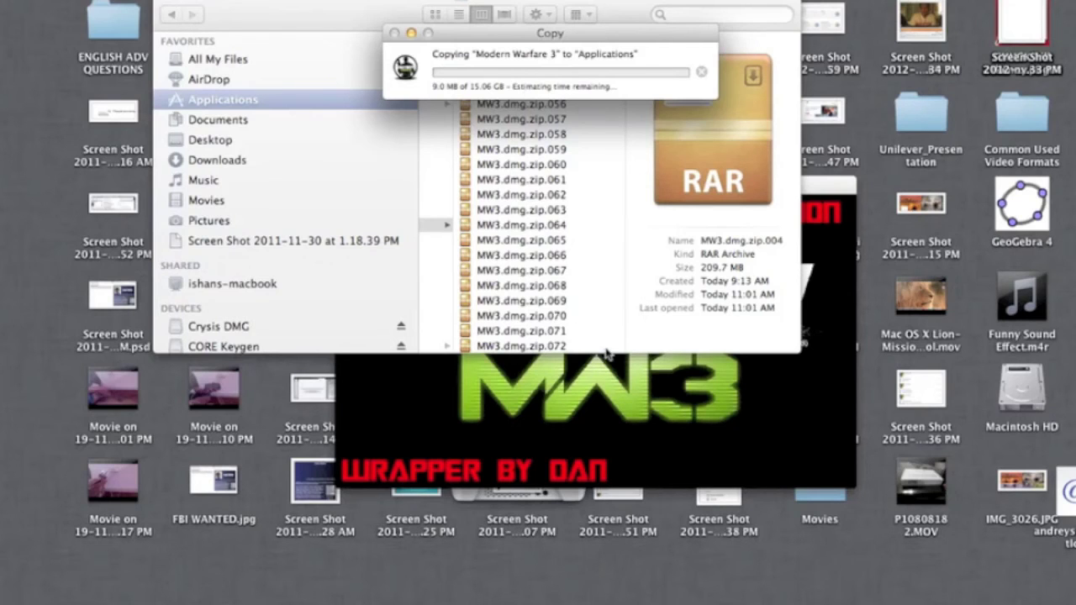
Step: Preview the Modern Warfare 3 game with Quick Look, then check the copy progress
{"action": "left_click", "coordinate": [606, 370]}
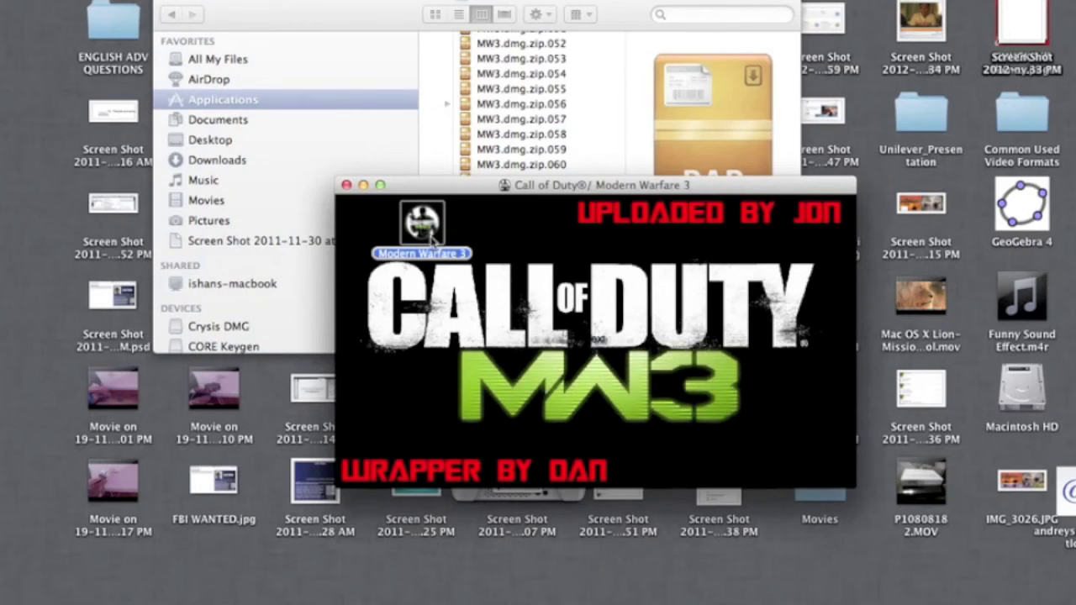
{"action": "key", "text": "space"}
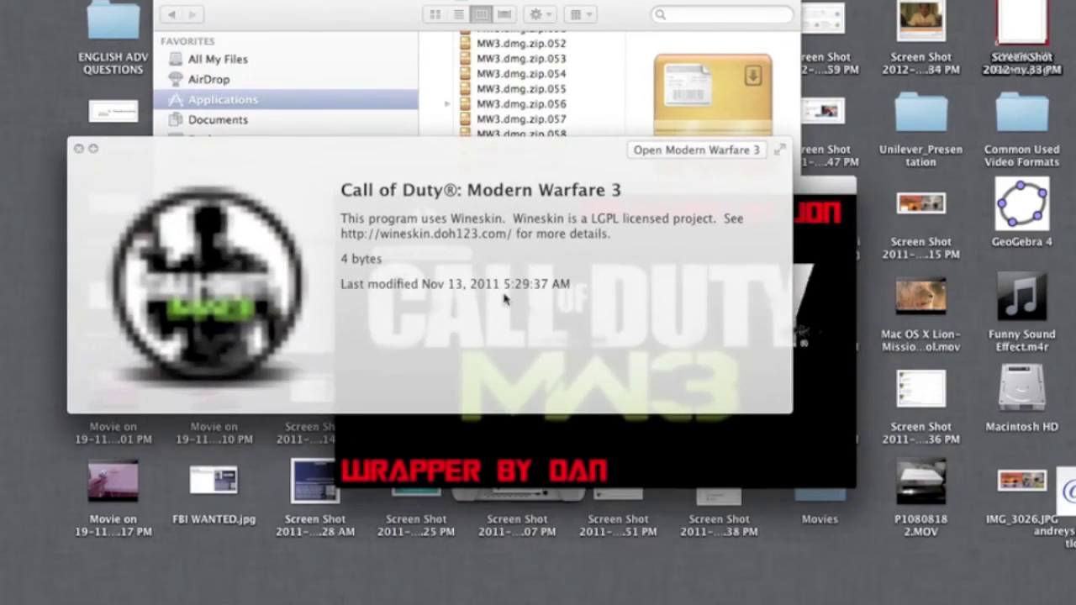
{"action": "key", "text": "space"}
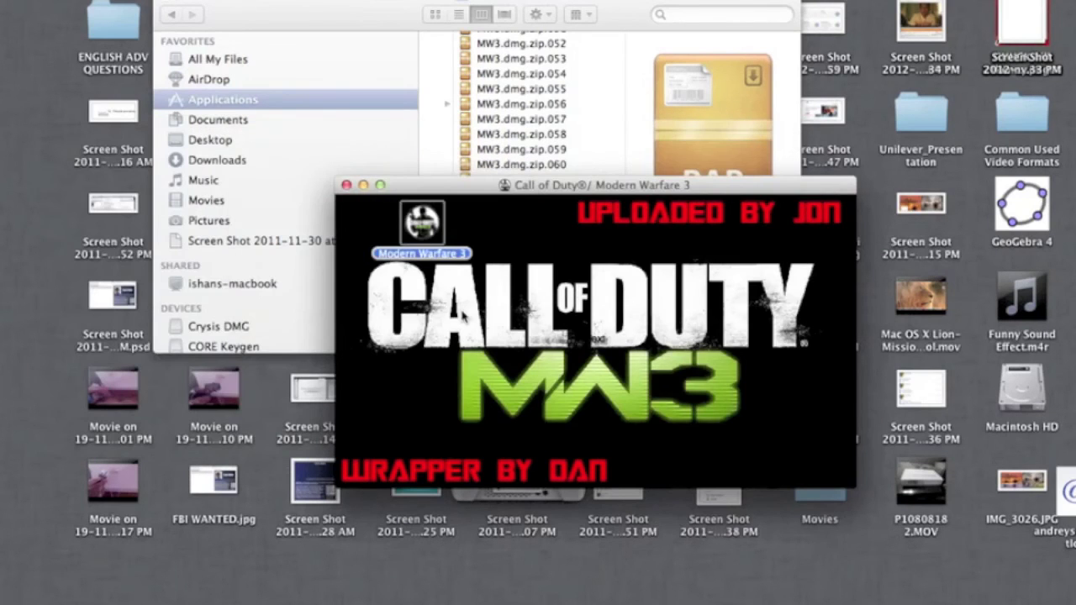
{"action": "key", "text": "ctrl+Up"}
{"action": "left_click", "coordinate": [398, 166]}
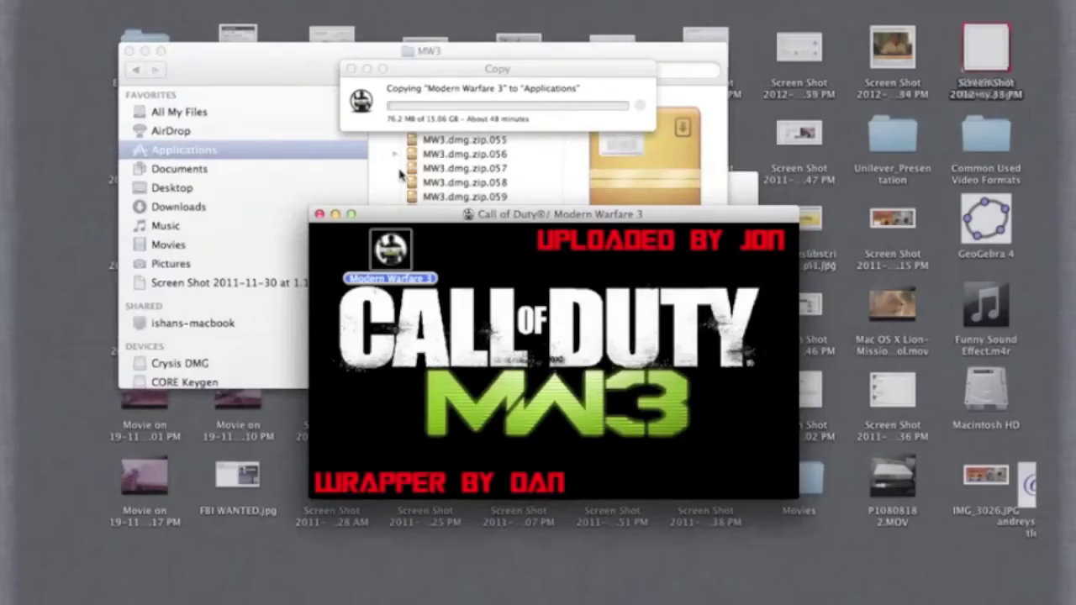